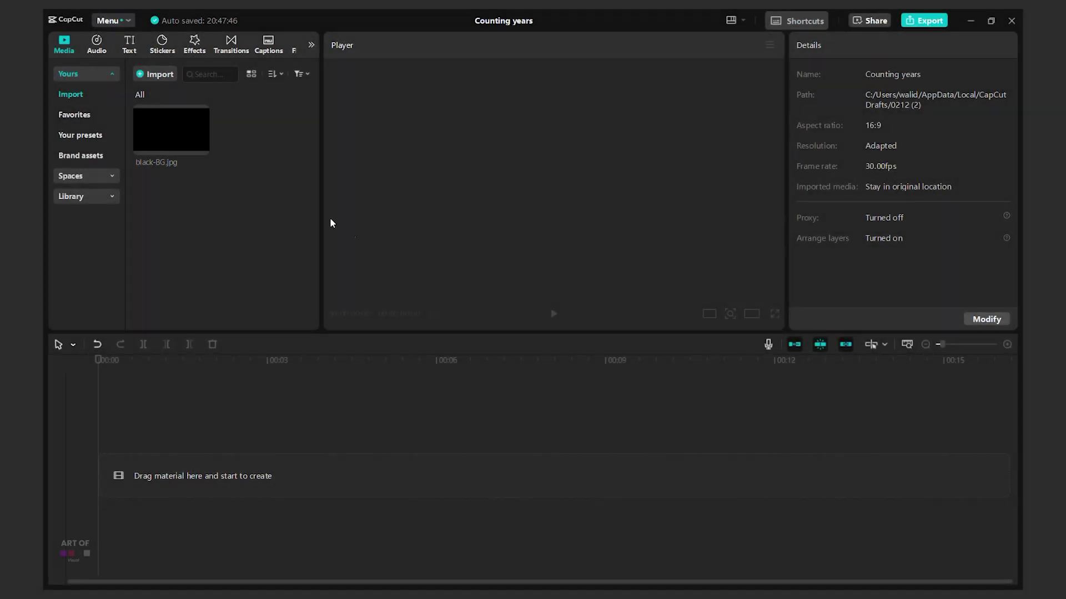
Place black-BG.jpg on the timeline and extend the clip to 9 seconds
{"action": "left_click", "coordinate": [162, 138]}
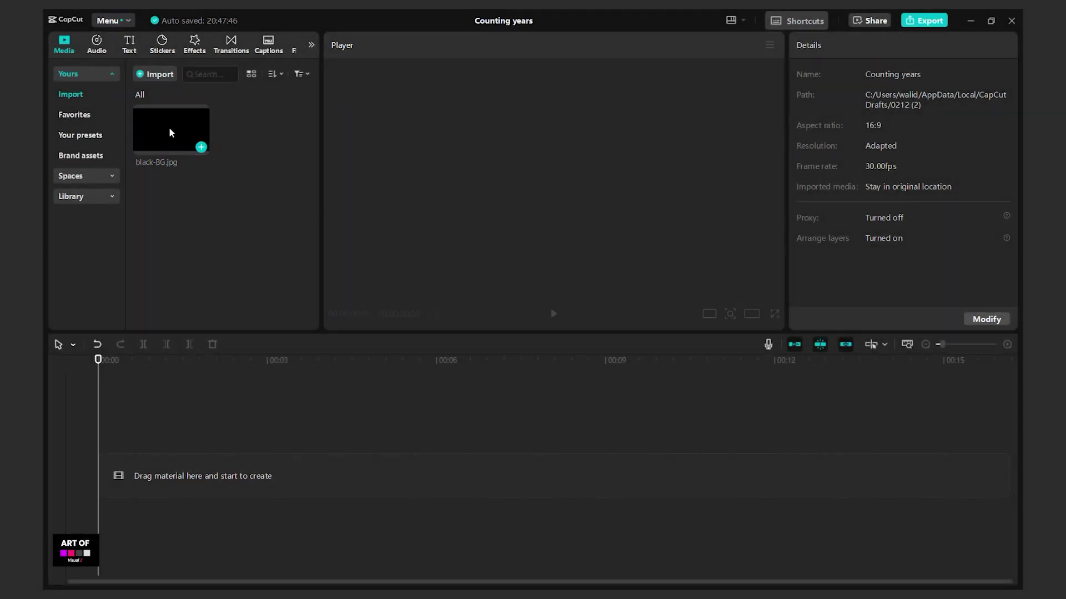
{"action": "left_click_drag", "start_coordinate": [168, 133], "coordinate": [122, 492]}
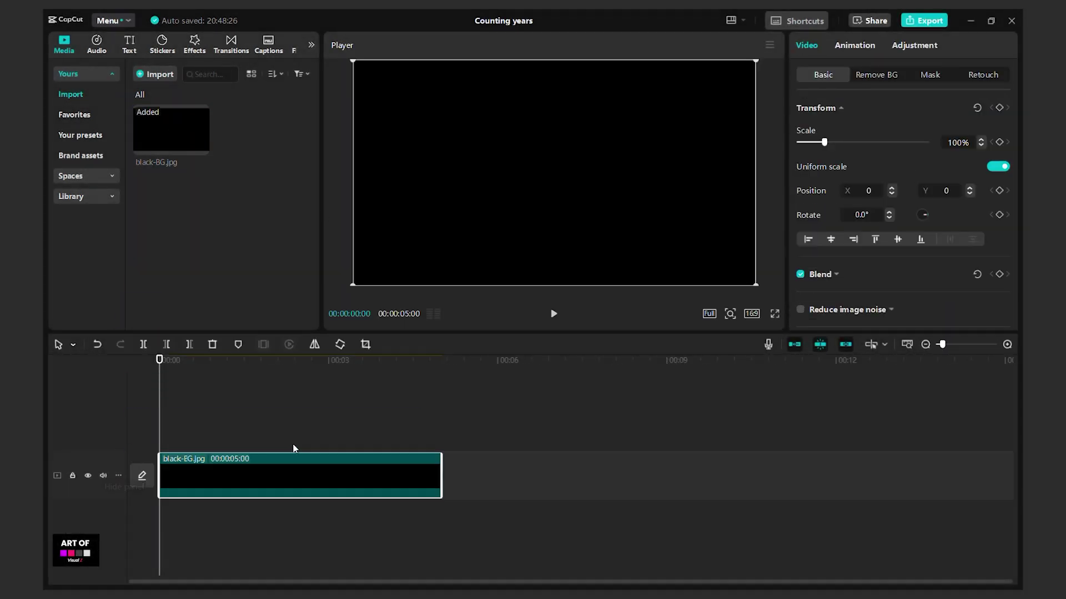
{"action": "left_click", "coordinate": [217, 414]}
{"action": "left_click", "coordinate": [248, 416]}
{"action": "left_click", "coordinate": [322, 438]}
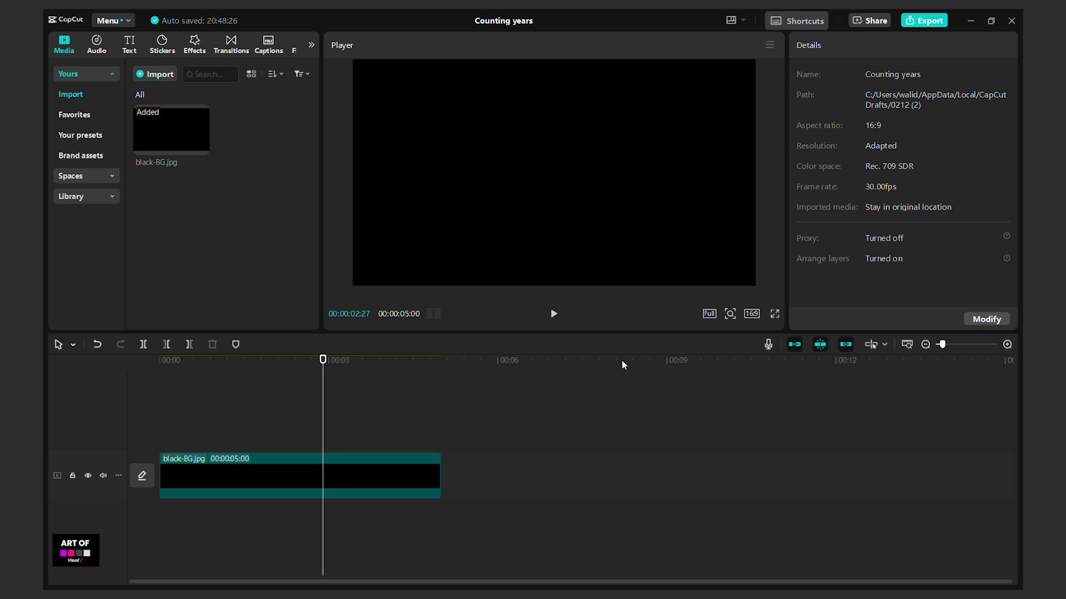
{"action": "left_click", "coordinate": [661, 382]}
{"action": "left_click_drag", "start_coordinate": [441, 462], "coordinate": [667, 469]}
Add a default text at the start of the timeline and replace its content with 2010 and 2011 on separate lines
{"action": "left_click", "coordinate": [126, 43]}
{"action": "left_click", "coordinate": [179, 113]}
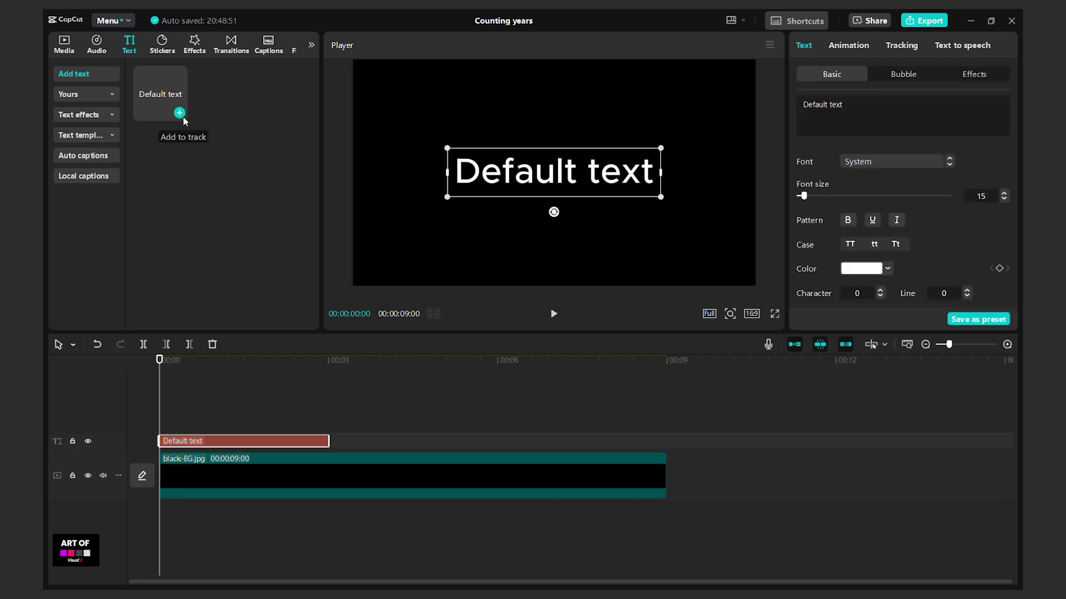
{"action": "left_click", "coordinate": [627, 172]}
{"action": "key", "text": "ctrl+a"}
{"action": "type", "text": "20"}
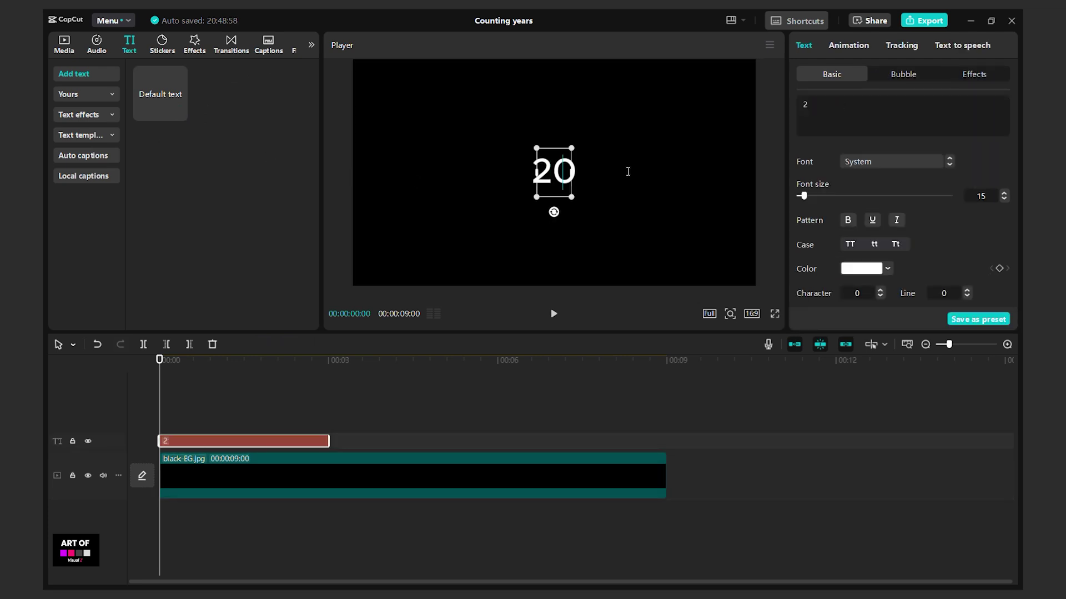
{"action": "type", "text": "10"}
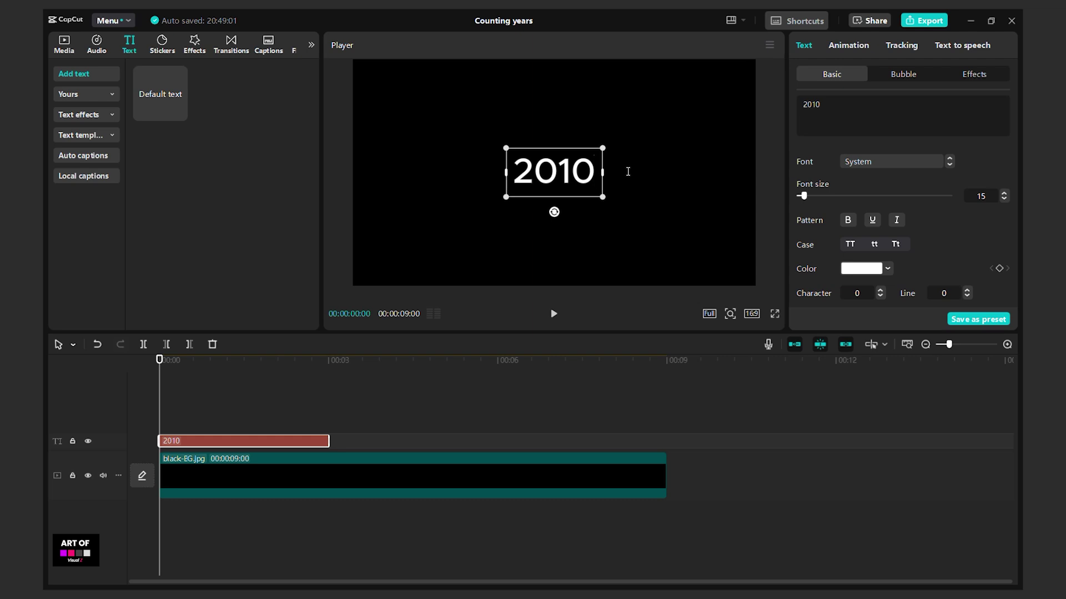
{"action": "key", "text": "Return"}
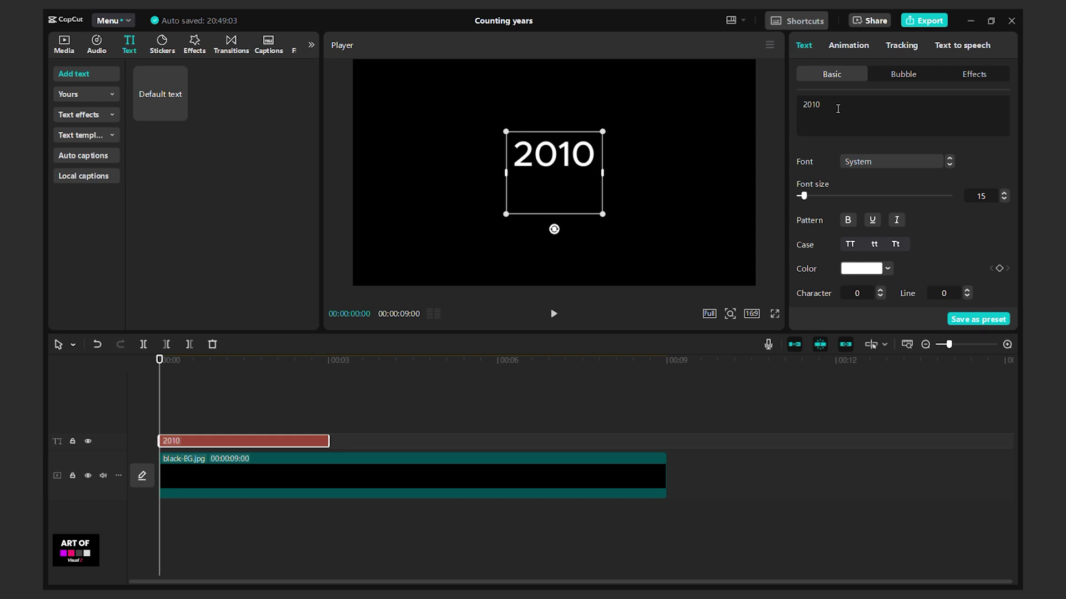
{"action": "key", "text": "Return"}
{"action": "type", "text": "2"}
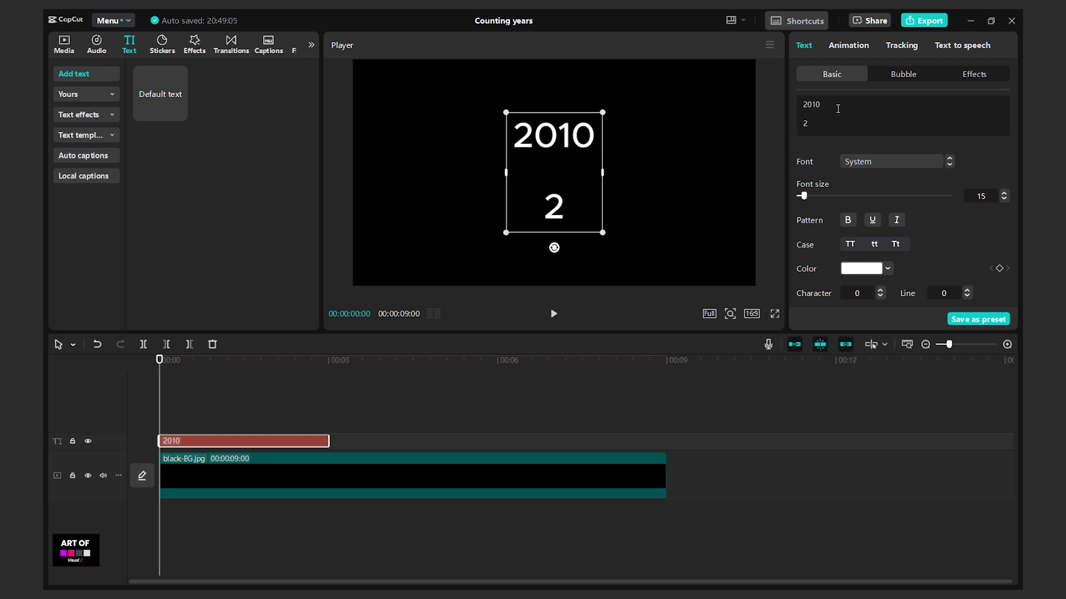
{"action": "key", "text": "BackSpace"}
{"action": "key", "text": "BackSpace"}
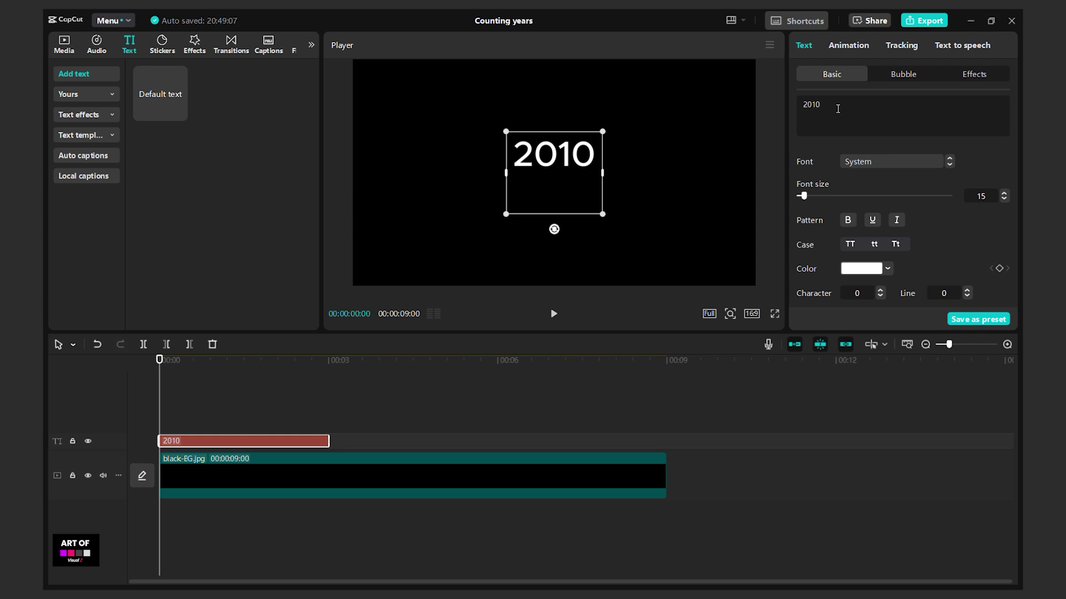
{"action": "type", "text": "2011"}
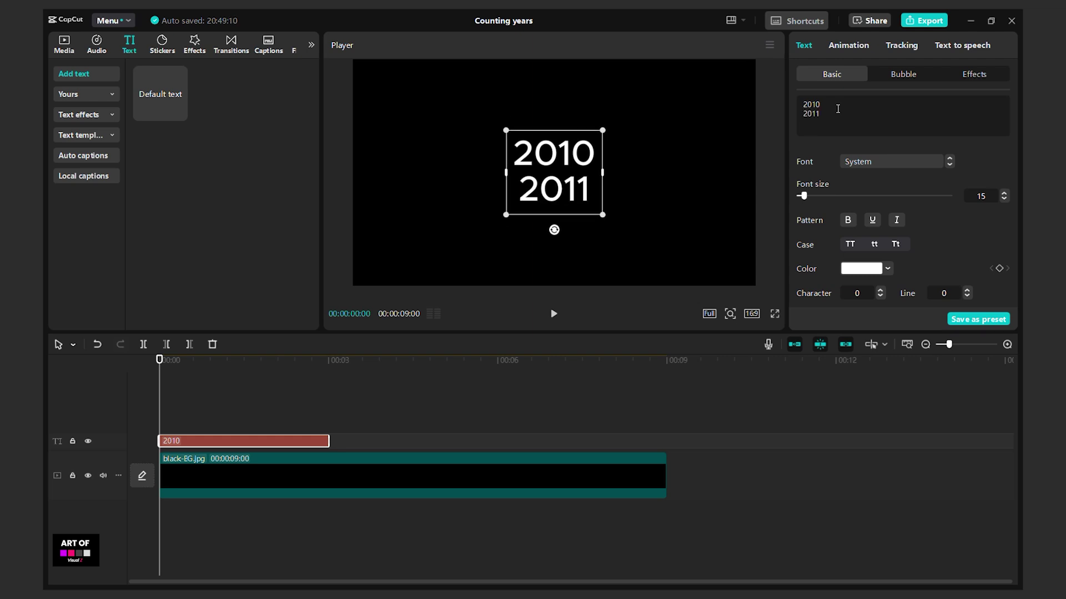
Change the font of both year lines to vinco
{"action": "key", "text": "ctrl+a"}
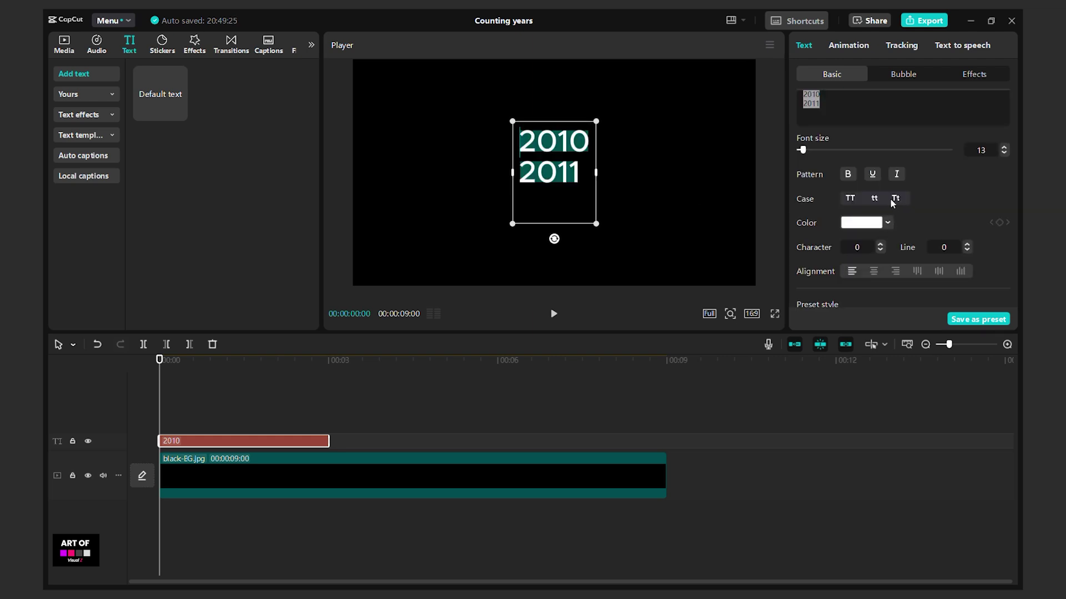
{"action": "scroll", "coordinate": [858, 151], "scroll_direction": "up", "scroll_amount": 1}
{"action": "left_click", "coordinate": [890, 162]}
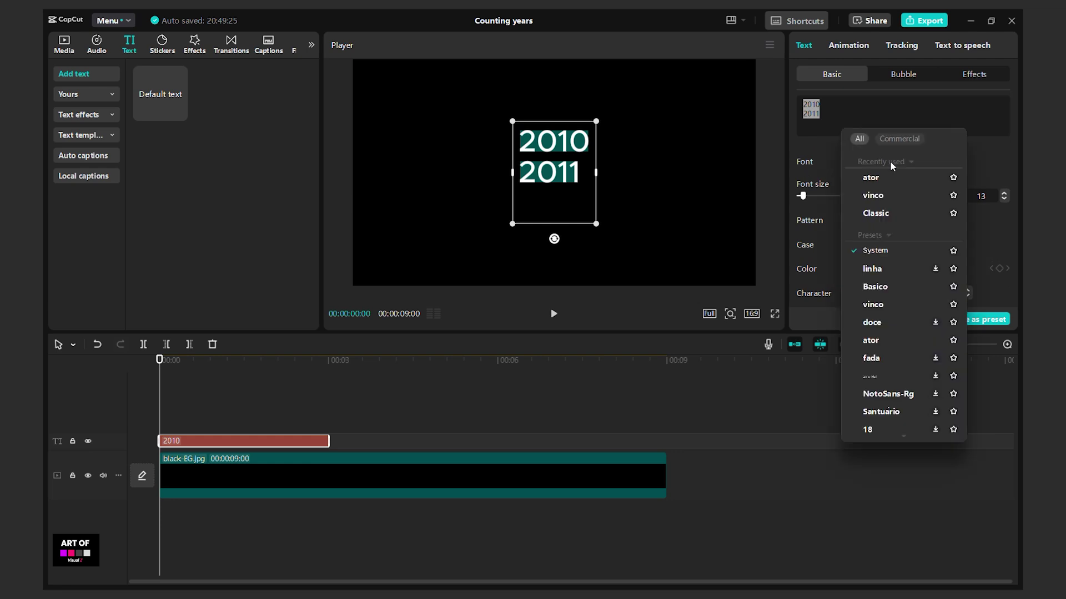
{"action": "left_click", "coordinate": [884, 195]}
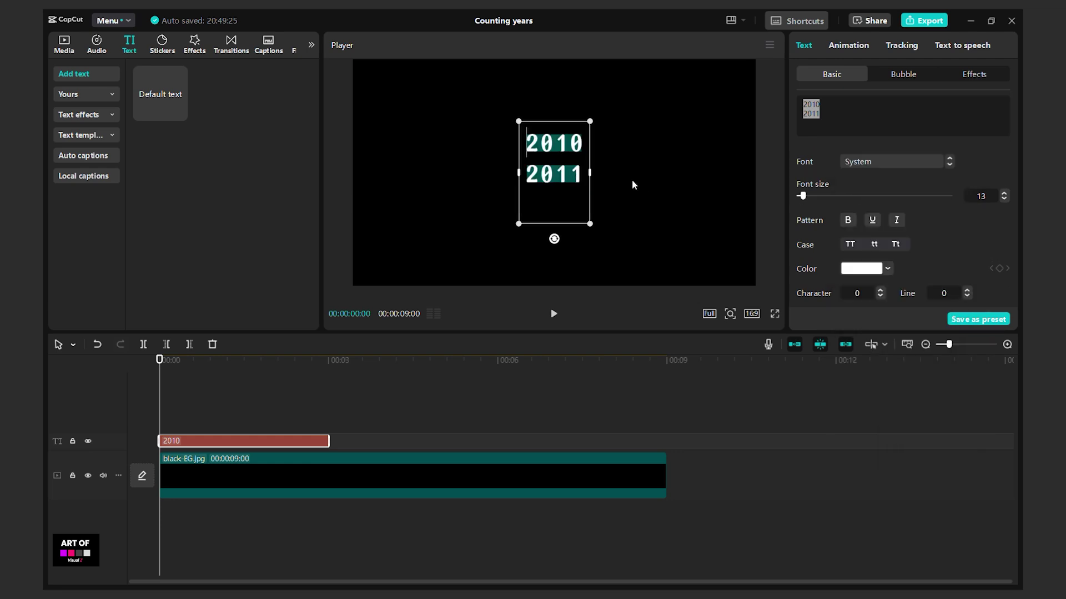
Continue the year list below 2011 with 2012 through 2018, each on its own line
{"action": "left_click", "coordinate": [580, 176]}
{"action": "key", "text": "Return"}
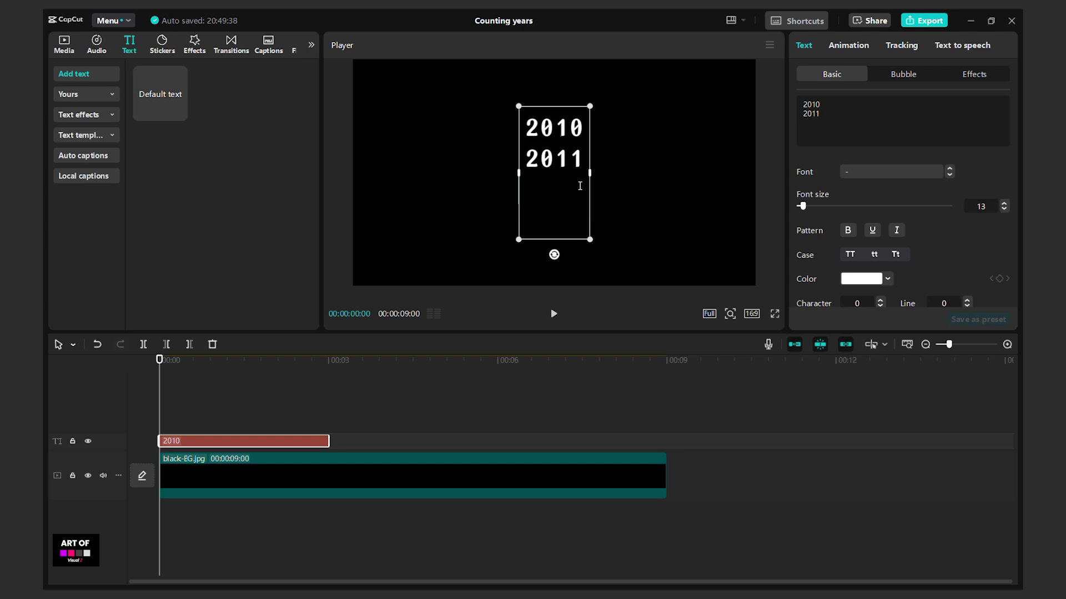
{"action": "type", "text": "2012"}
{"action": "key", "text": "Return"}
{"action": "type", "text": "2013"}
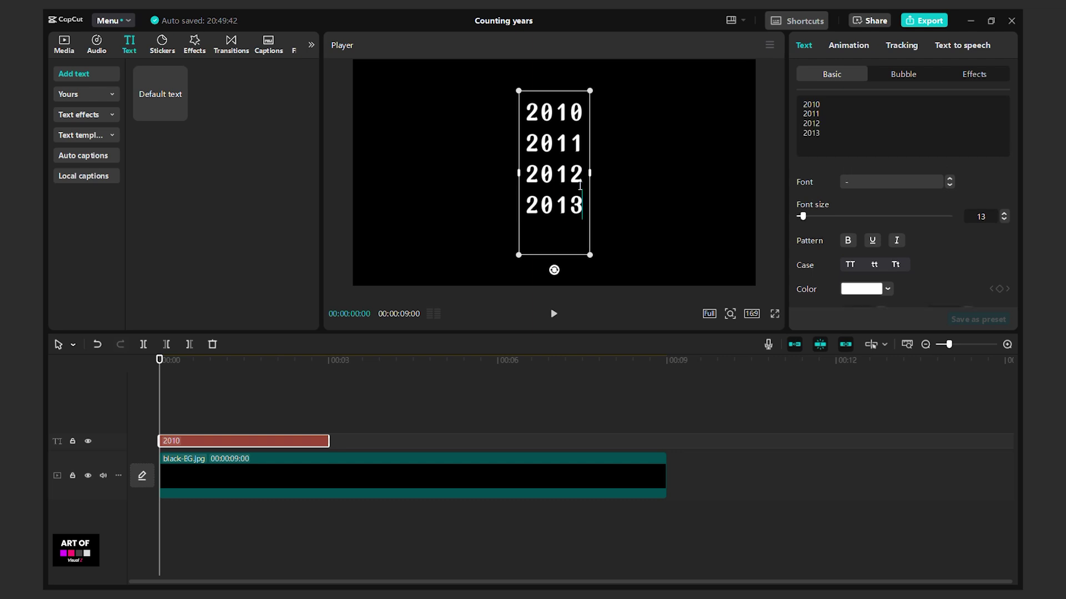
{"action": "key", "text": "Return"}
{"action": "type", "text": "2014"}
{"action": "key", "text": "Return"}
{"action": "type", "text": "2015"}
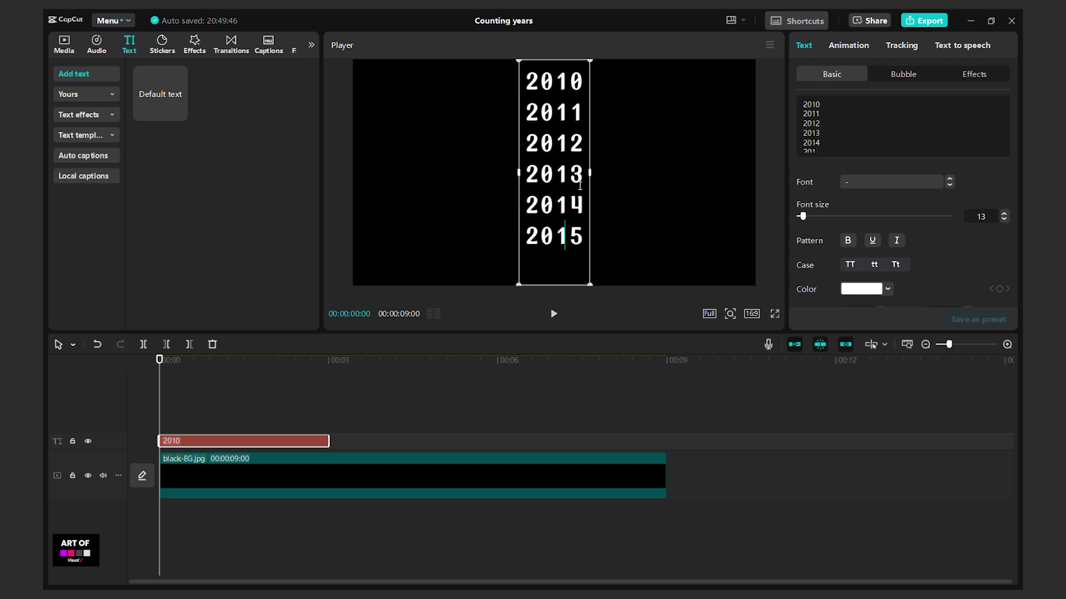
{"action": "key", "text": "Return"}
{"action": "type", "text": "2016"}
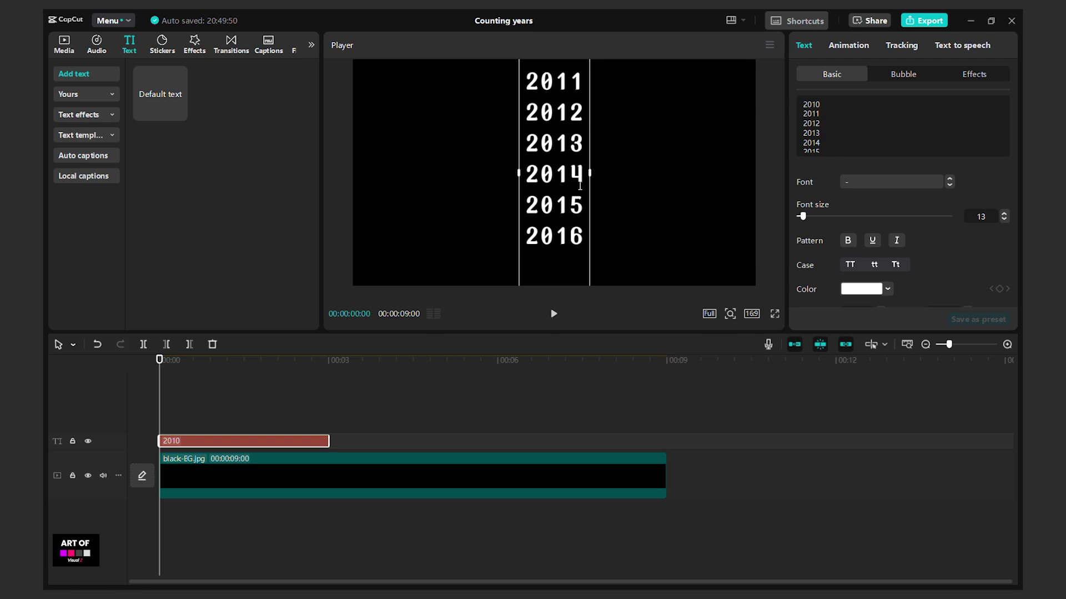
{"action": "key", "text": "Return"}
{"action": "type", "text": "2017"}
{"action": "key", "text": "Return"}
{"action": "type", "text": "2018"}
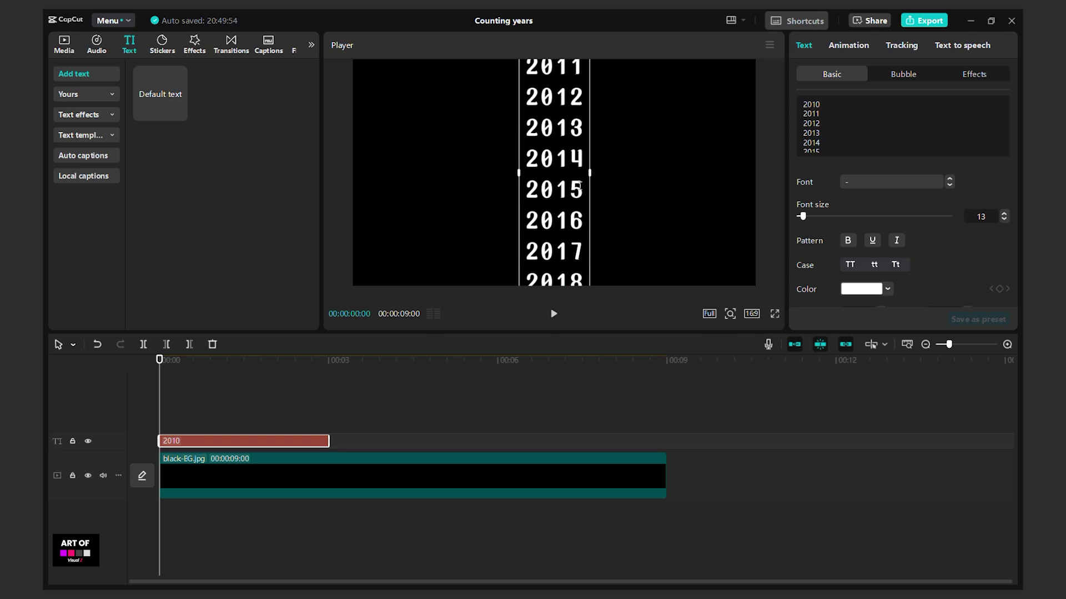
{"action": "key", "text": "Return"}
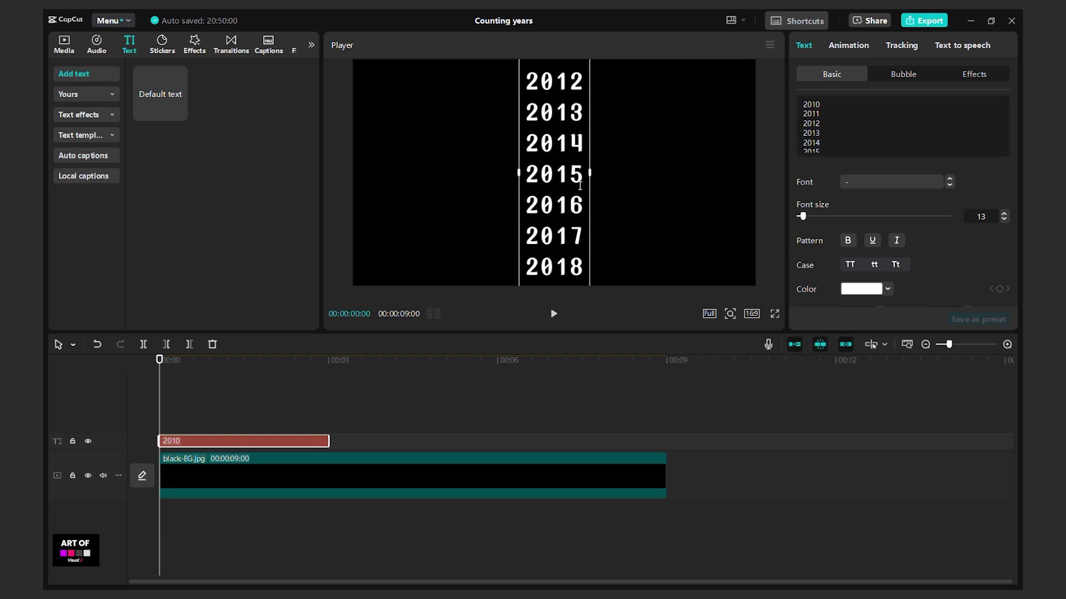
Reduce the year list's font size to 6 and remove the empty line after COVID
{"action": "left_click", "coordinate": [1004, 215]}
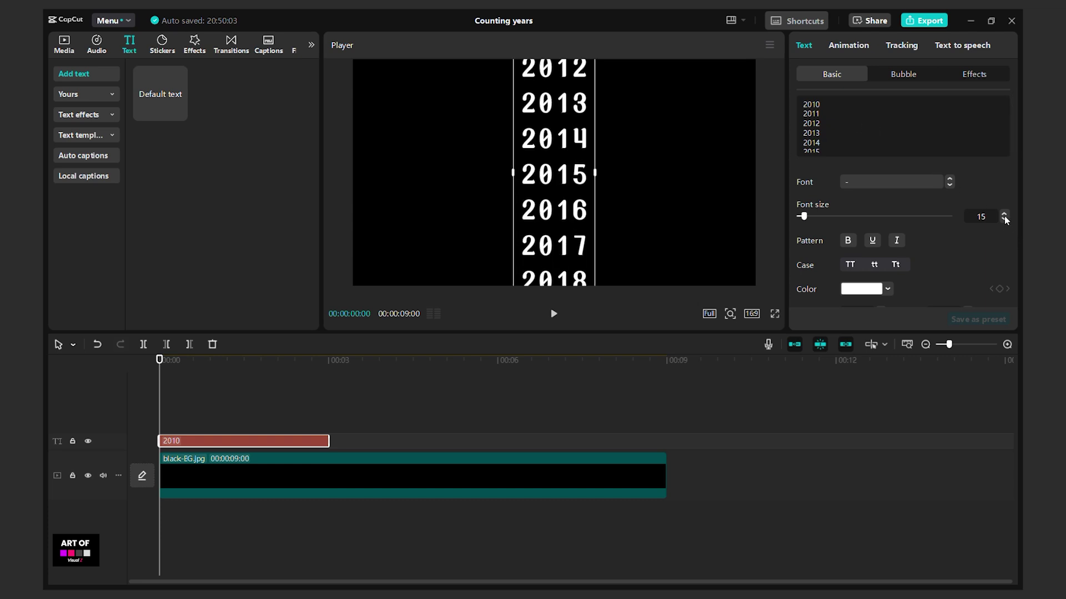
{"action": "scroll", "coordinate": [1005, 217], "scroll_direction": "down", "scroll_amount": 5}
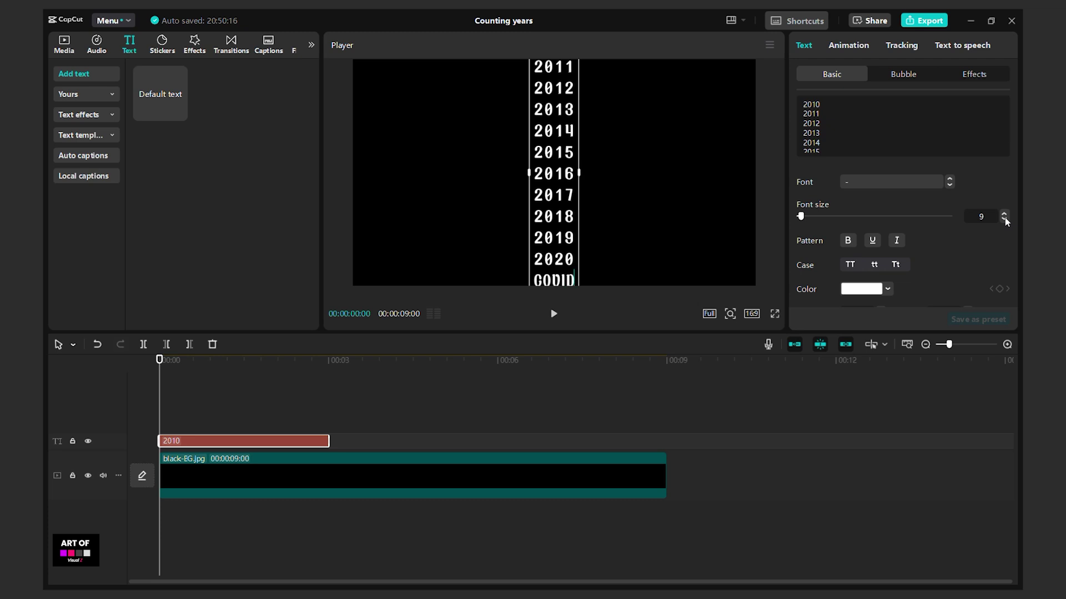
{"action": "left_click", "coordinate": [631, 212]}
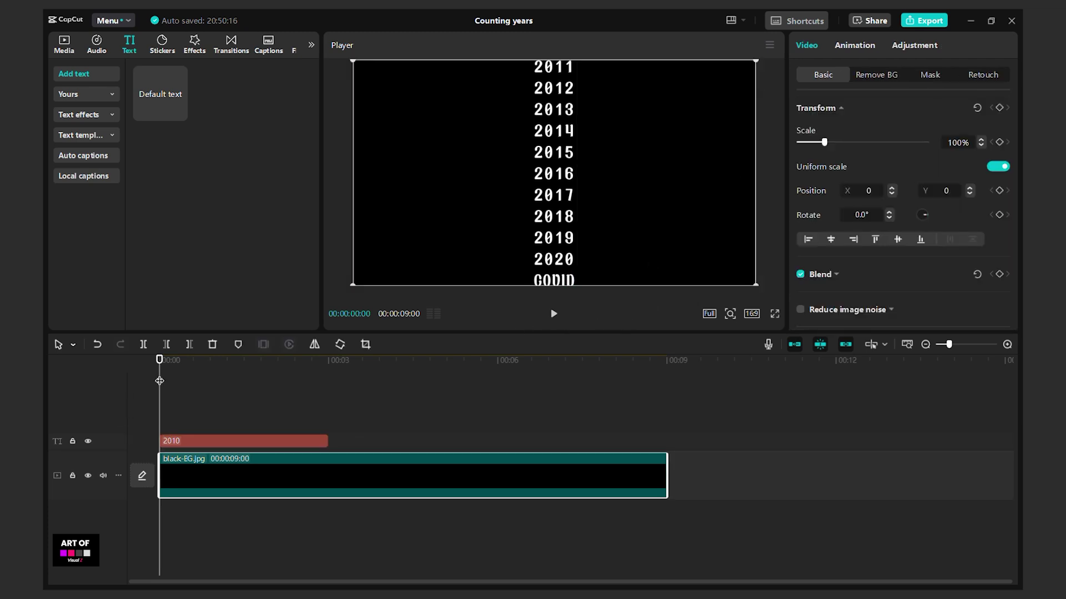
{"action": "left_click", "coordinate": [567, 203]}
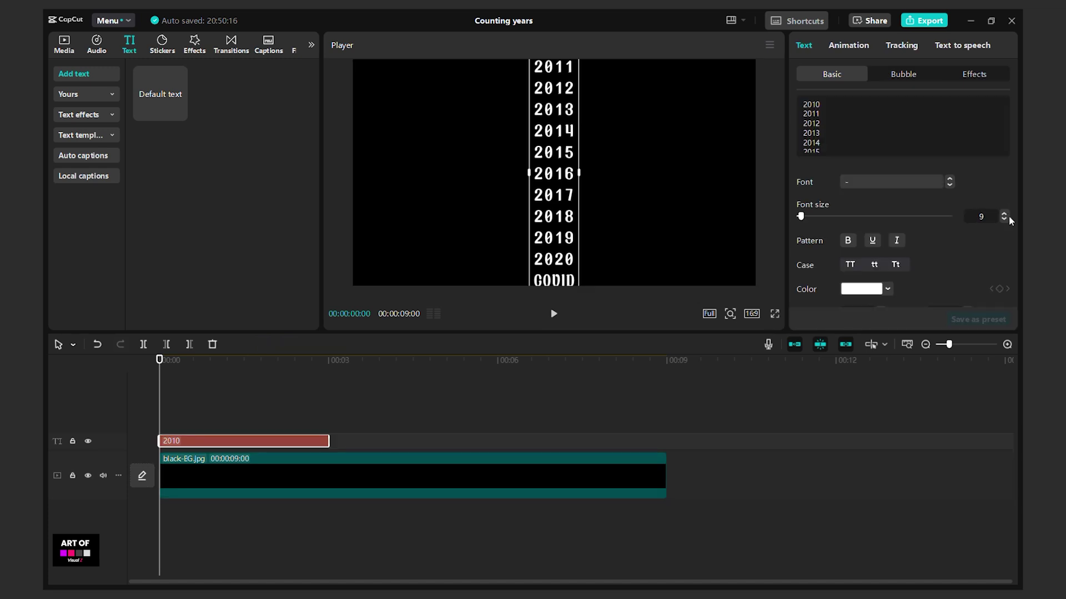
{"action": "left_click", "coordinate": [1006, 219]}
{"action": "left_click", "coordinate": [1006, 219]}
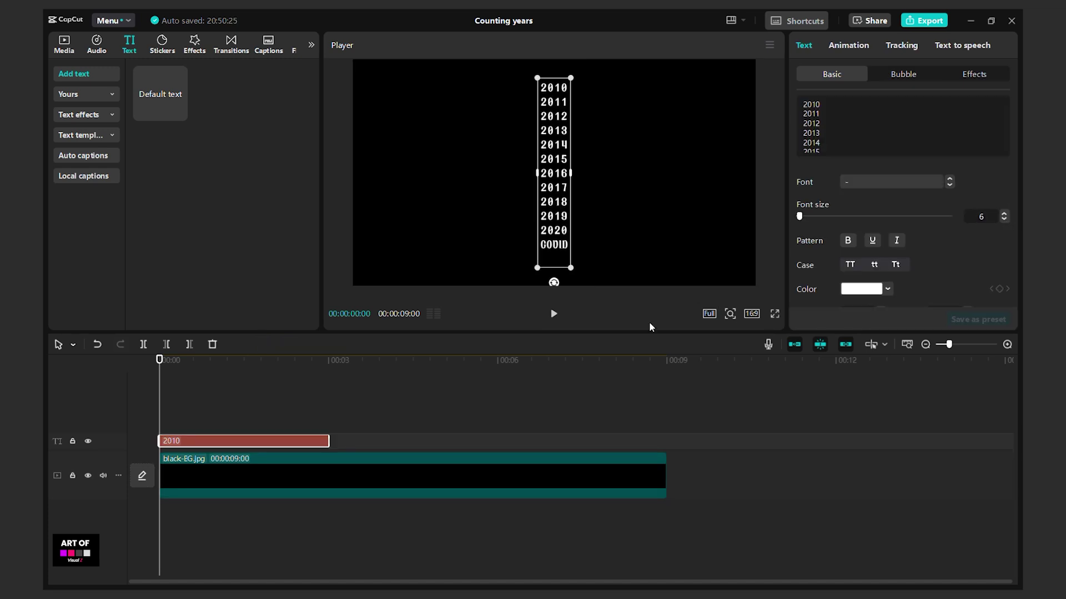
{"action": "scroll", "coordinate": [813, 154], "scroll_direction": "down", "scroll_amount": 3}
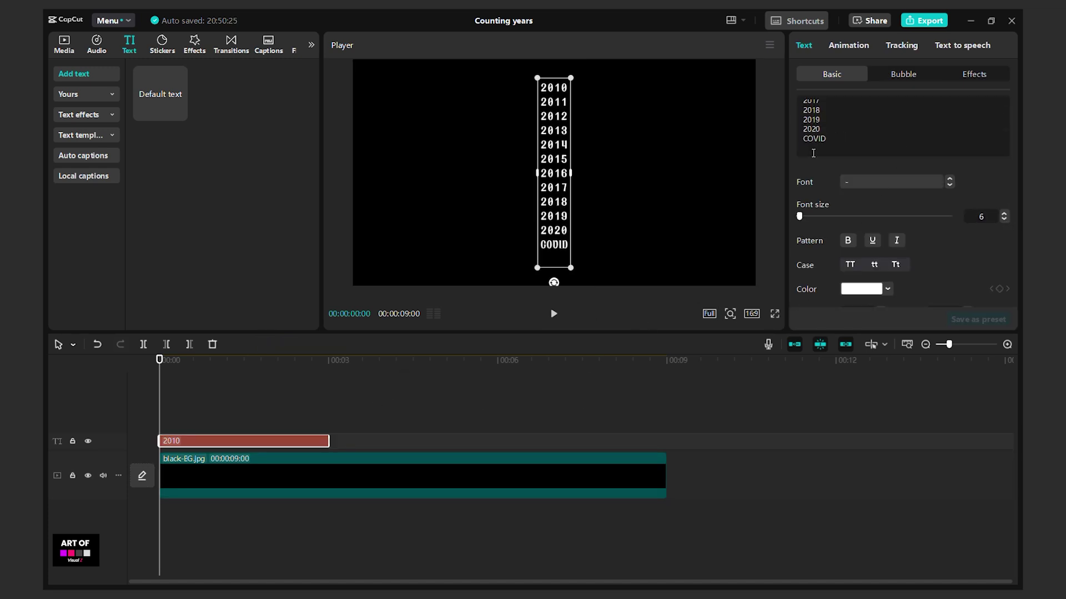
{"action": "key", "text": "BackSpace"}
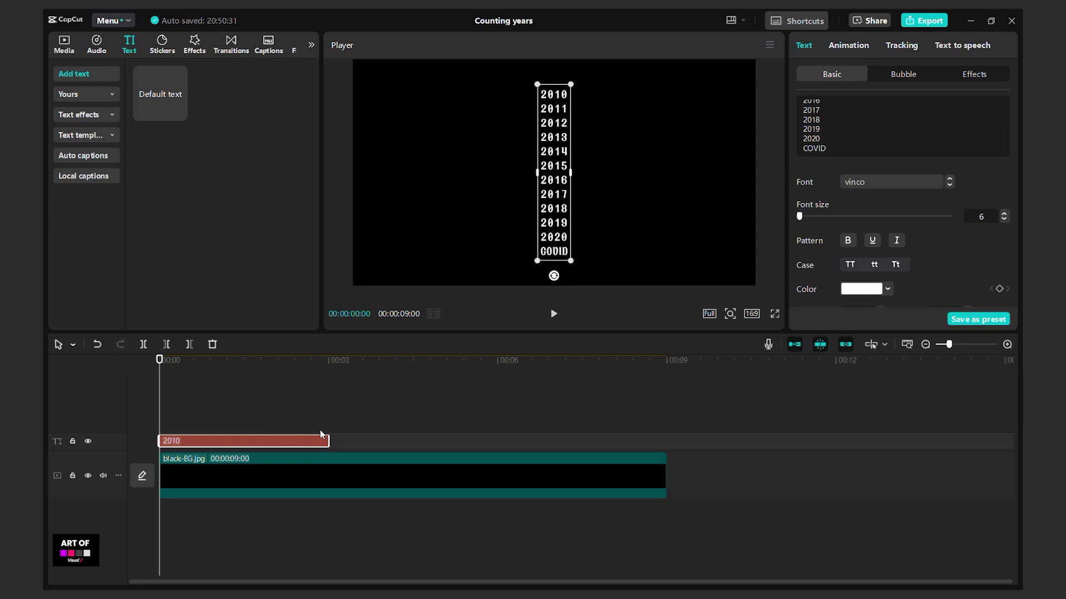
Extend the text clip to the end of the black background clip and set its font size to 8
{"action": "left_click_drag", "start_coordinate": [328, 441], "coordinate": [669, 438]}
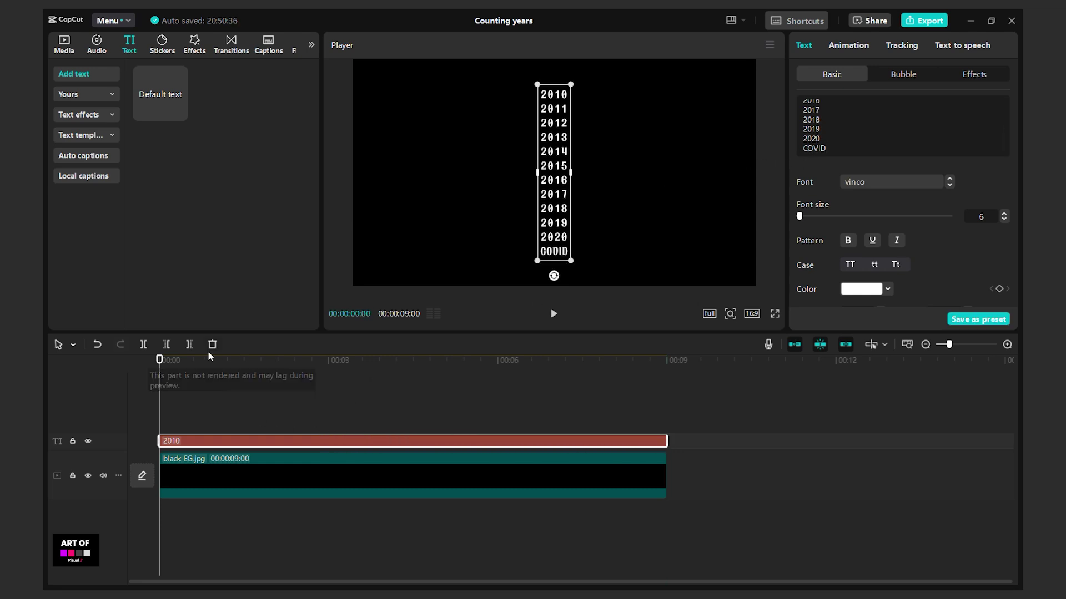
{"action": "left_click", "coordinate": [1004, 214]}
{"action": "left_click", "coordinate": [1004, 214]}
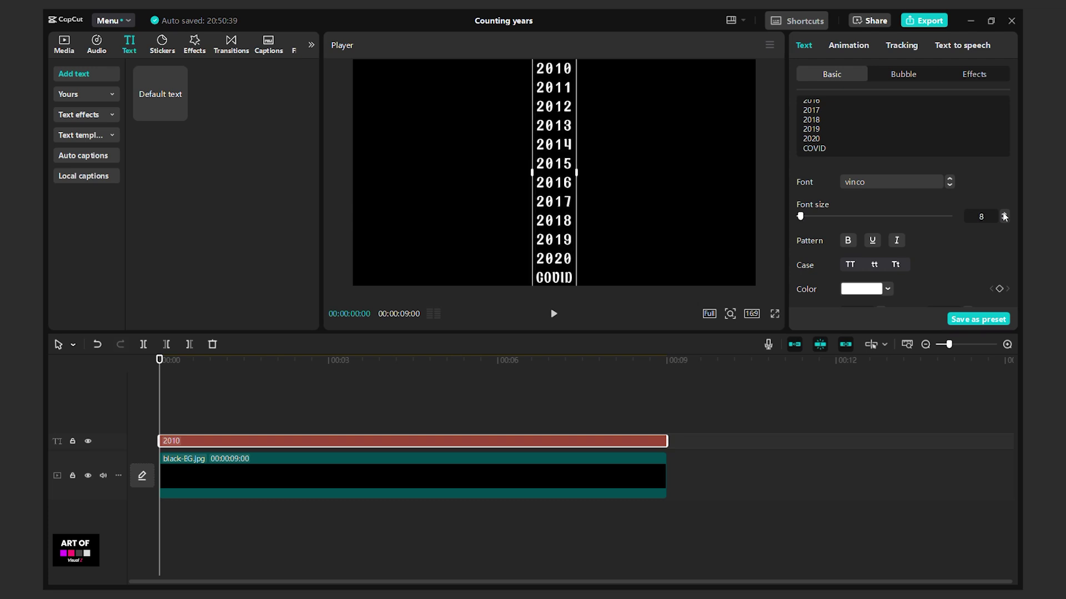
Apply the Roll In entrance animation to the year text with a duration of 9.0s and preview it
{"action": "left_click", "coordinate": [856, 45]}
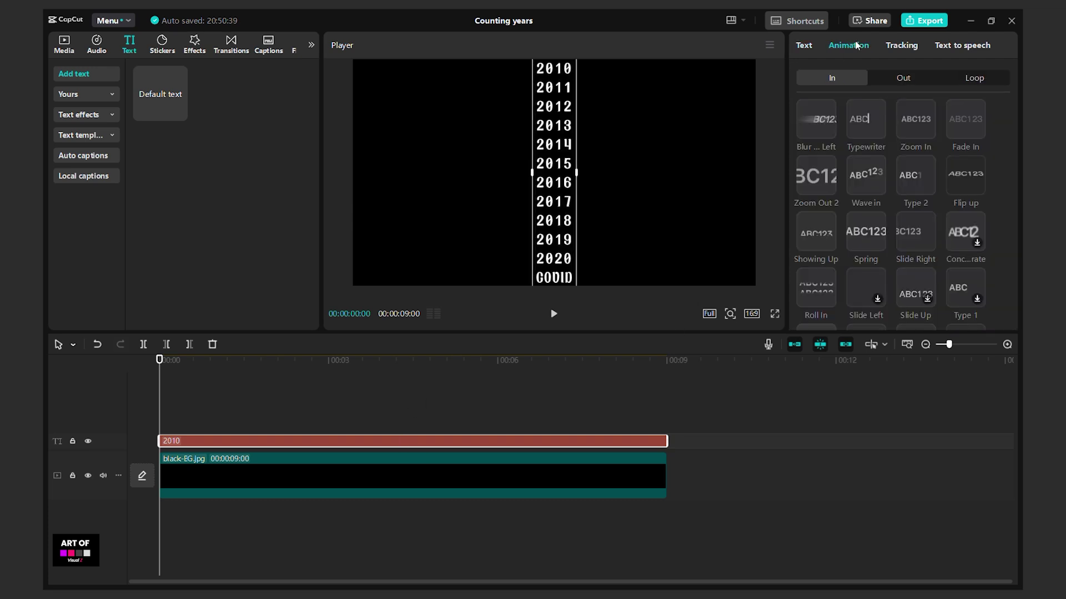
{"action": "scroll", "coordinate": [825, 109], "scroll_direction": "down", "scroll_amount": 2}
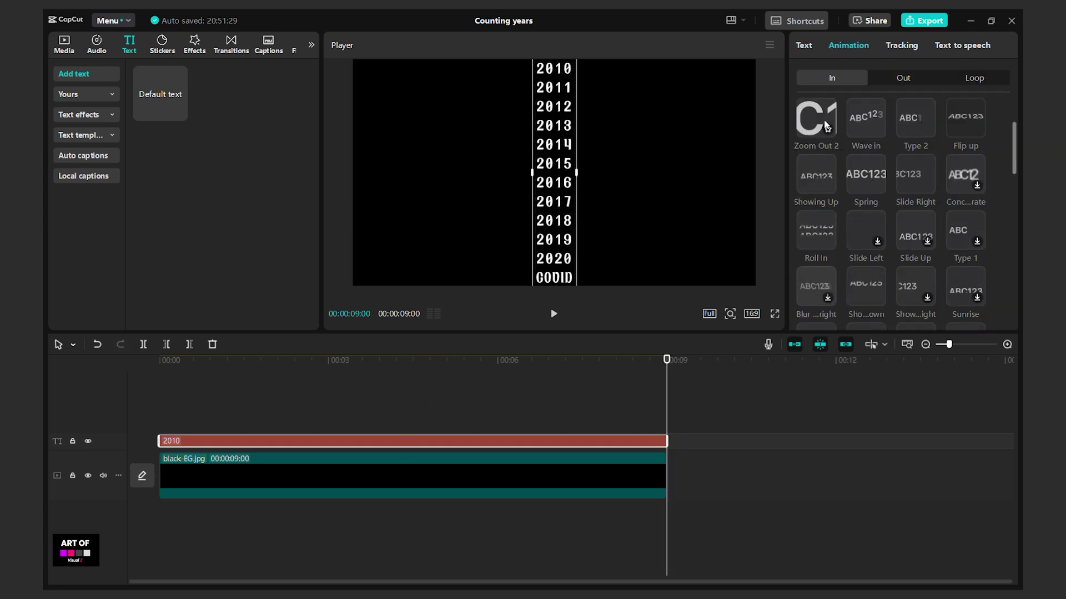
{"action": "left_click", "coordinate": [822, 238]}
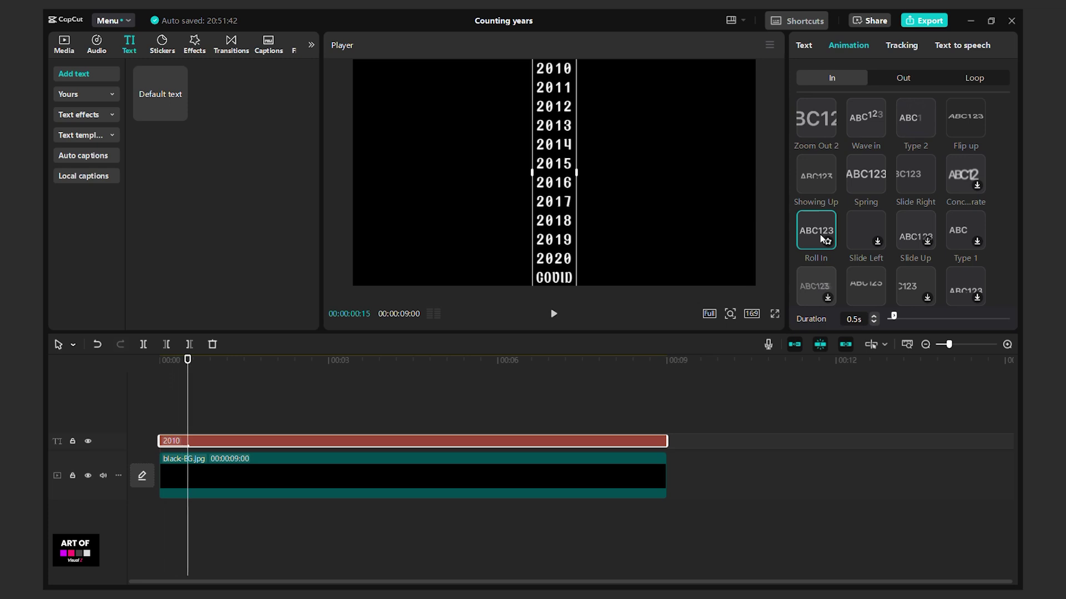
{"action": "left_click_drag", "start_coordinate": [893, 318], "coordinate": [1013, 316]}
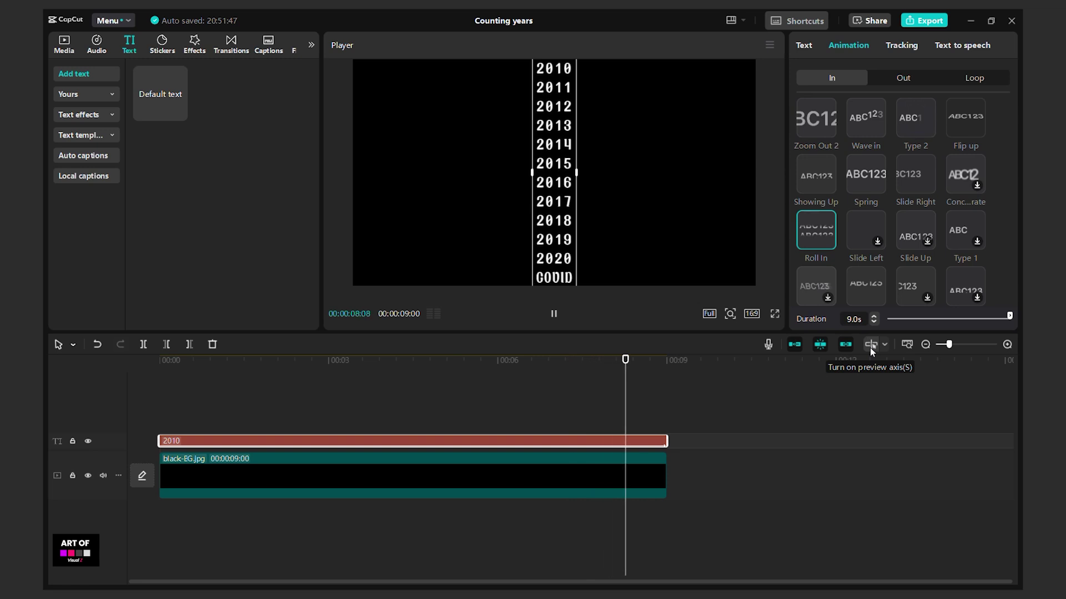
{"action": "key", "text": "space"}
Enlarge the animated year text to font size 13
{"action": "left_click", "coordinate": [1004, 214]}
{"action": "left_click", "coordinate": [1004, 213]}
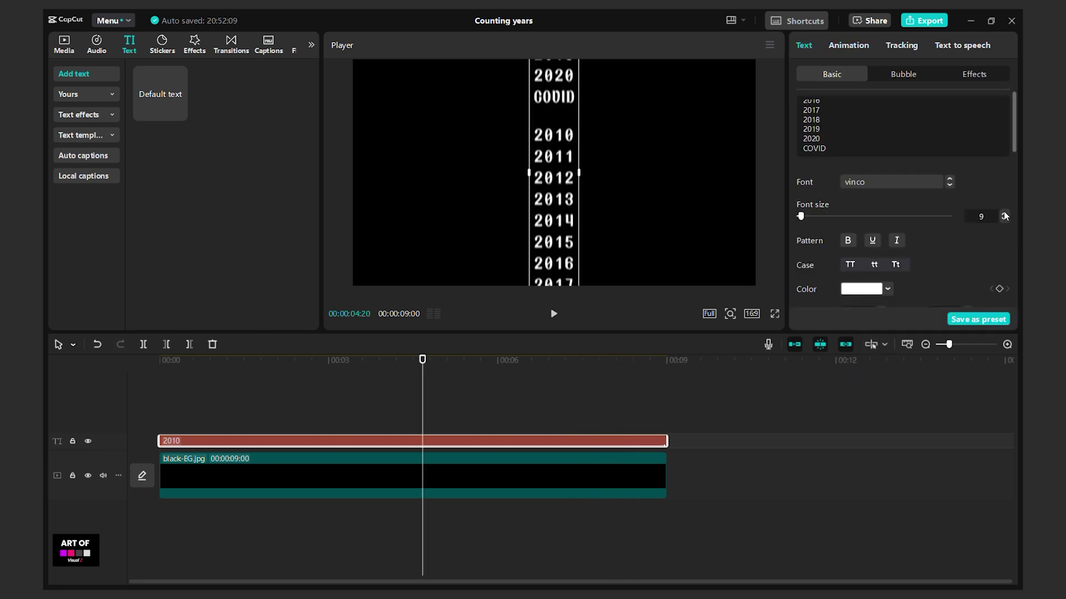
{"action": "left_click", "coordinate": [1004, 214]}
{"action": "left_click", "coordinate": [1005, 214]}
{"action": "left_click", "coordinate": [1005, 214]}
{"action": "left_click", "coordinate": [1005, 214]}
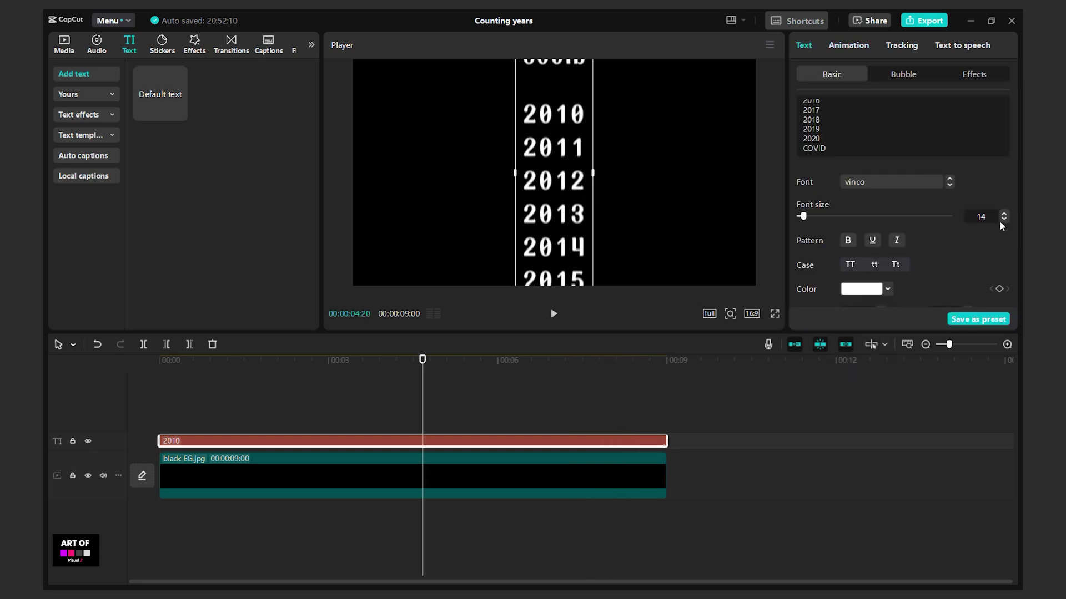
{"action": "left_click", "coordinate": [1003, 219]}
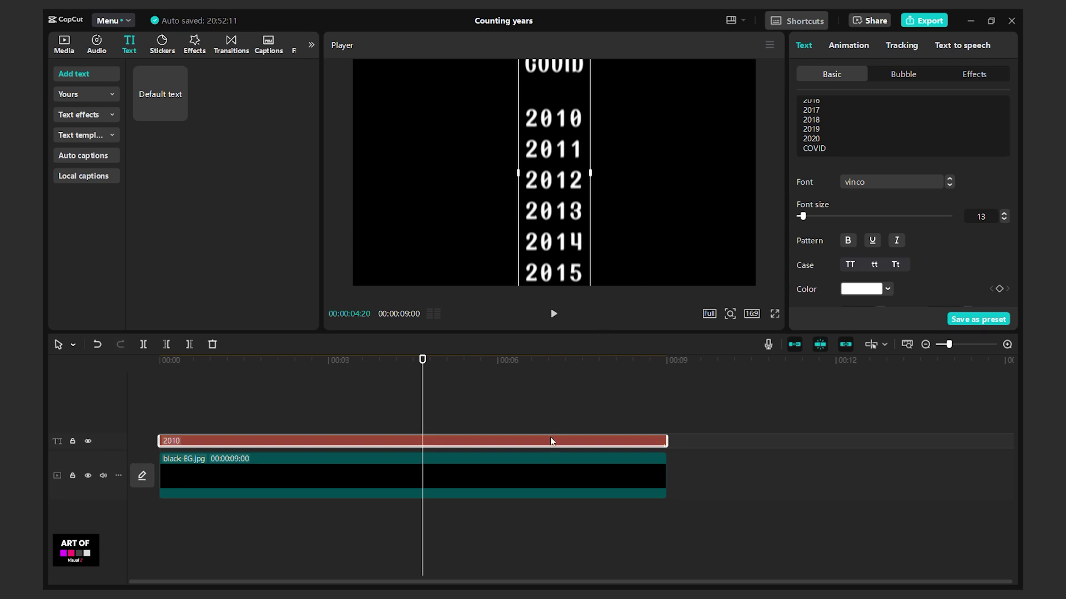
Duplicate the black background clip onto a track above the year text and align it with the timeline start
{"action": "left_click", "coordinate": [514, 469]}
{"action": "key", "text": "ctrl+v"}
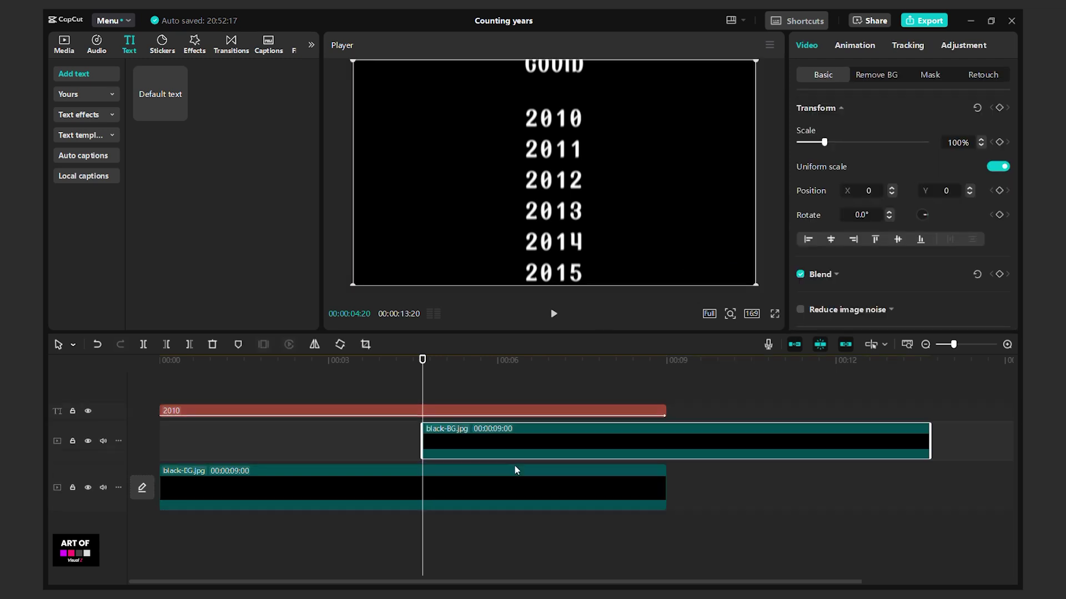
{"action": "left_click_drag", "start_coordinate": [535, 441], "coordinate": [234, 388]}
{"action": "mouse_move", "coordinate": [425, 377]}
{"action": "left_mouse_down"}
{"action": "mouse_move", "coordinate": [359, 383]}
{"action": "mouse_move", "coordinate": [416, 392]}
{"action": "left_mouse_up"}
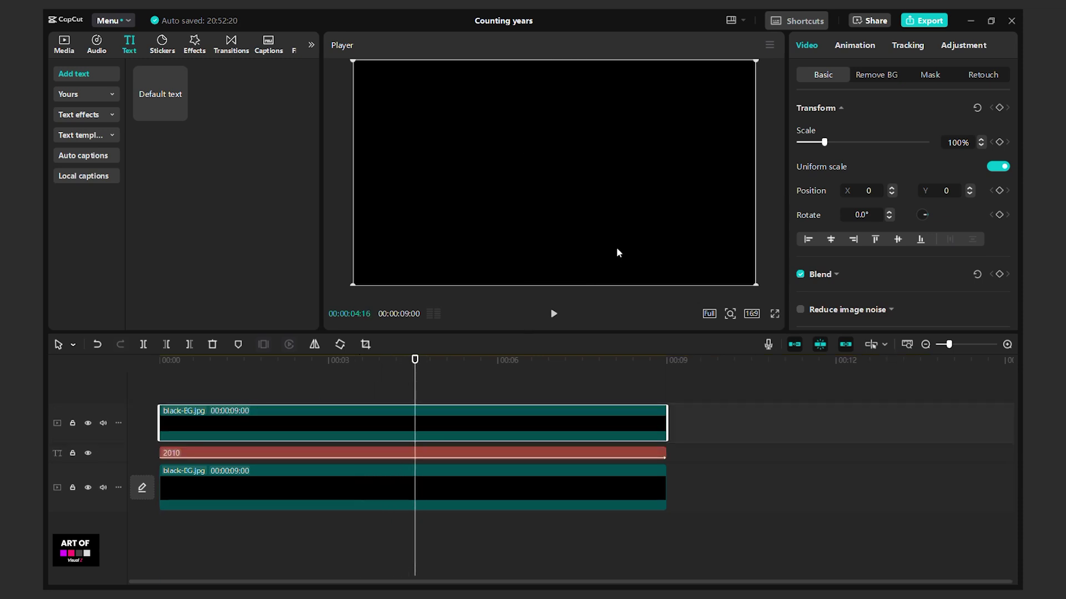
Cut a one-year window in the upper black clip with an inverted rectangle mask about 538 by 180, at Y -48, with feather 30
{"action": "left_click", "coordinate": [924, 76]}
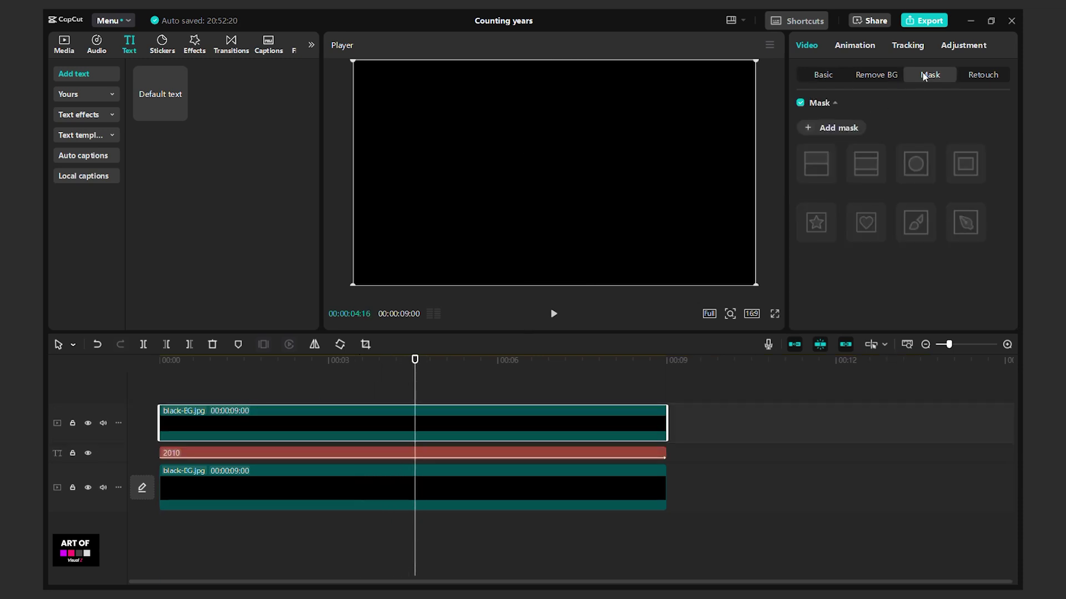
{"action": "left_click", "coordinate": [837, 130]}
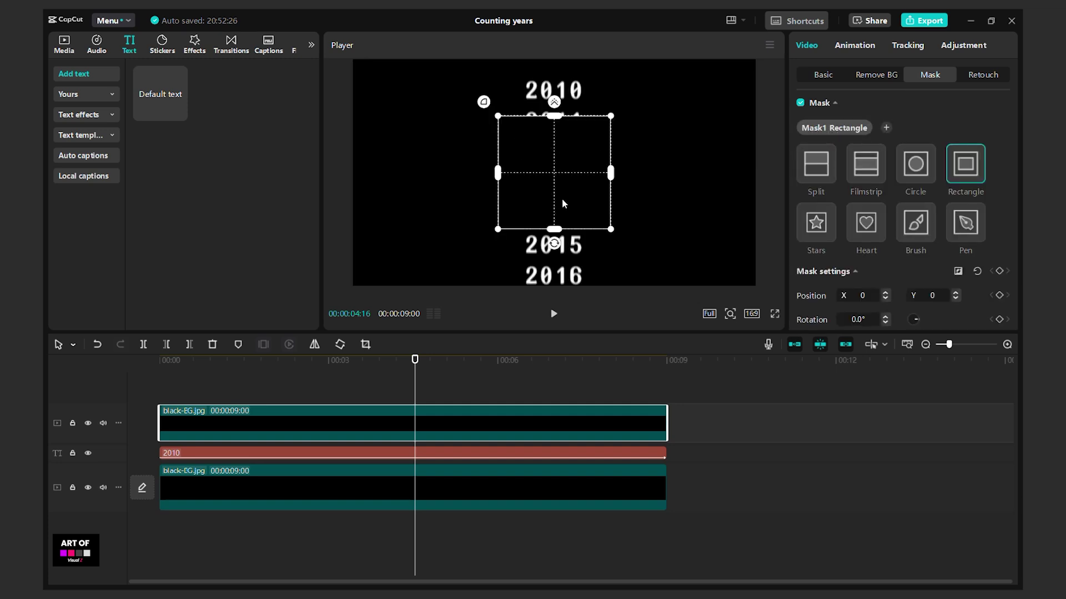
{"action": "left_click", "coordinate": [958, 271]}
{"action": "left_click_drag", "start_coordinate": [565, 231], "coordinate": [554, 187]}
{"action": "scroll", "coordinate": [888, 260], "scroll_direction": "down", "scroll_amount": 3}
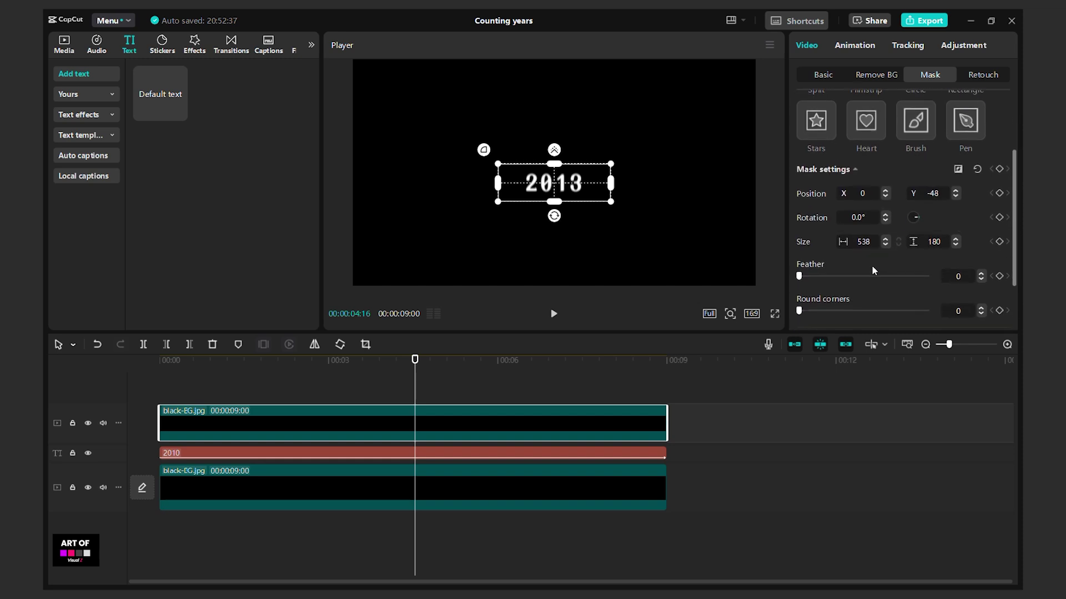
{"action": "left_click_drag", "start_coordinate": [799, 276], "coordinate": [838, 277]}
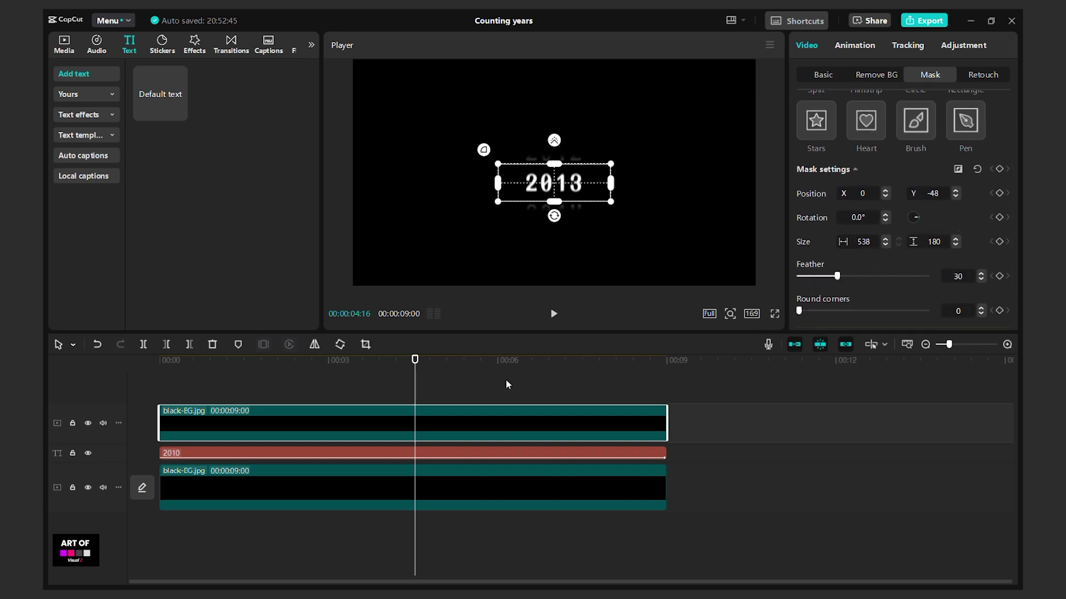
Play the masked year roll from the start to check the window effect
{"action": "left_click_drag", "start_coordinate": [418, 382], "coordinate": [143, 369]}
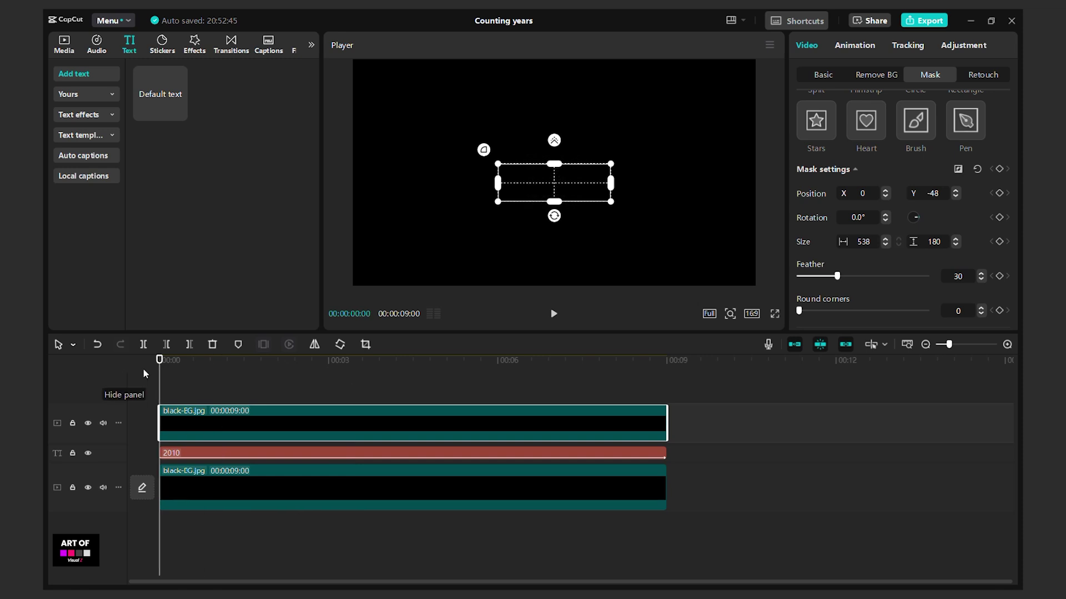
{"action": "left_click", "coordinate": [472, 393]}
{"action": "key", "text": "space"}
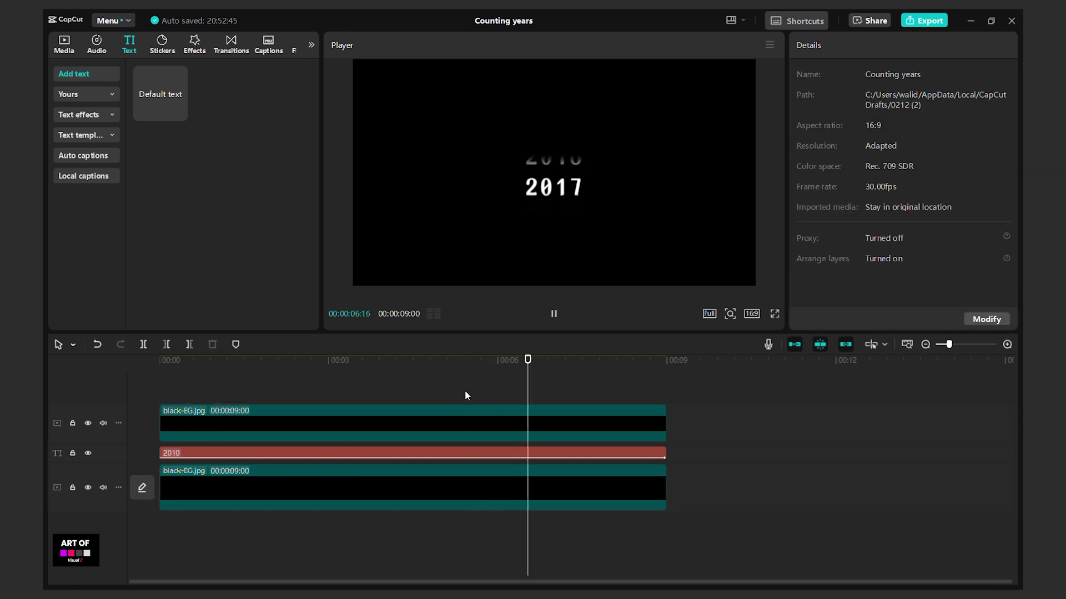
{"action": "key", "text": "space"}
{"action": "left_click", "coordinate": [128, 388]}
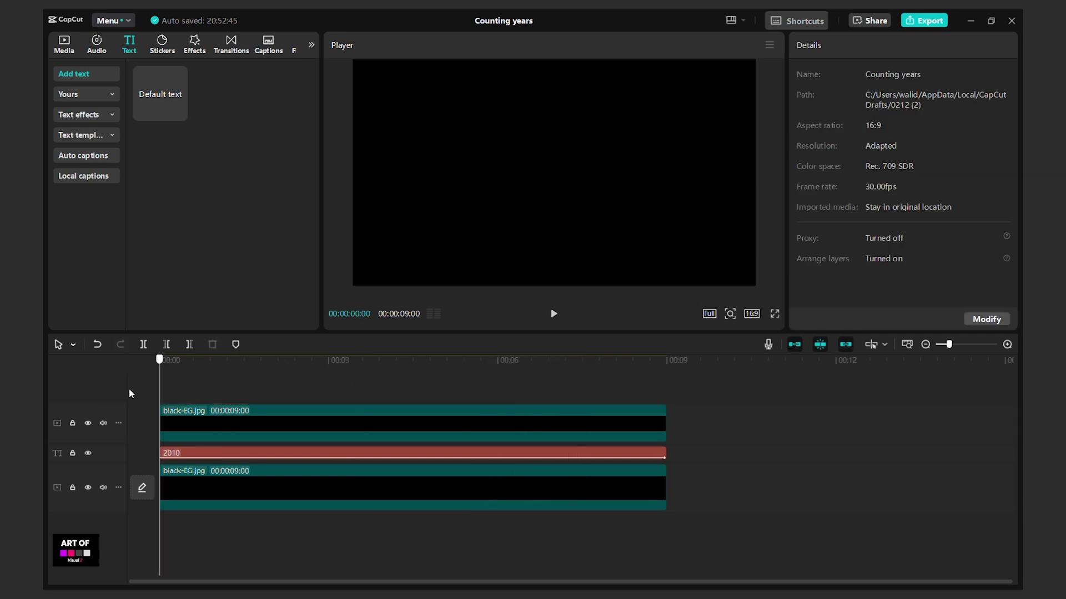
{"action": "key", "text": "space"}
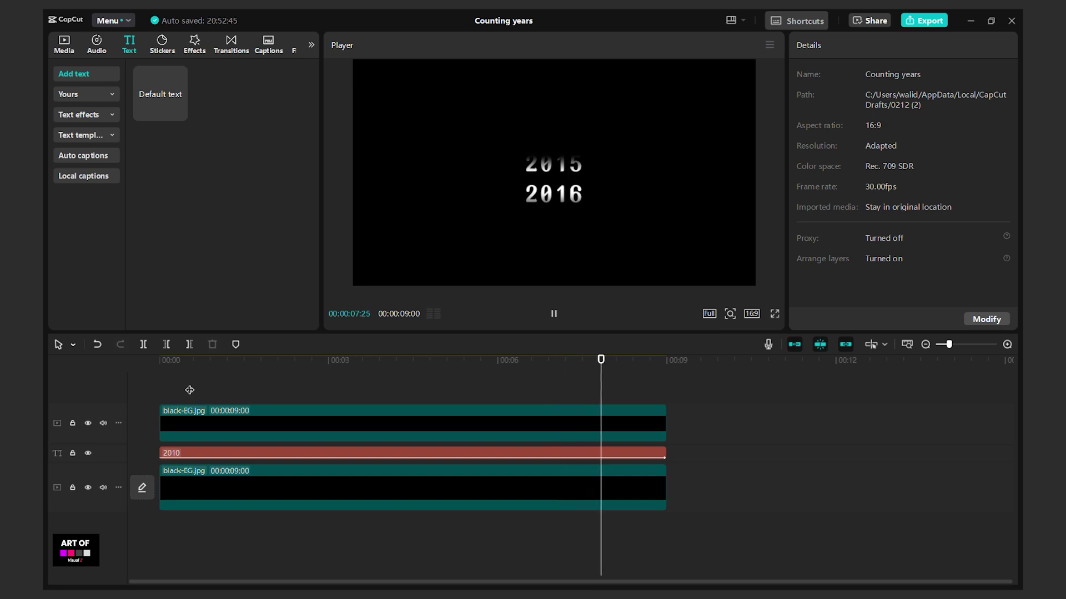
Color only the word COVID red in the year text
{"action": "left_click_drag", "start_coordinate": [665, 379], "coordinate": [461, 397]}
{"action": "left_click", "coordinate": [464, 411]}
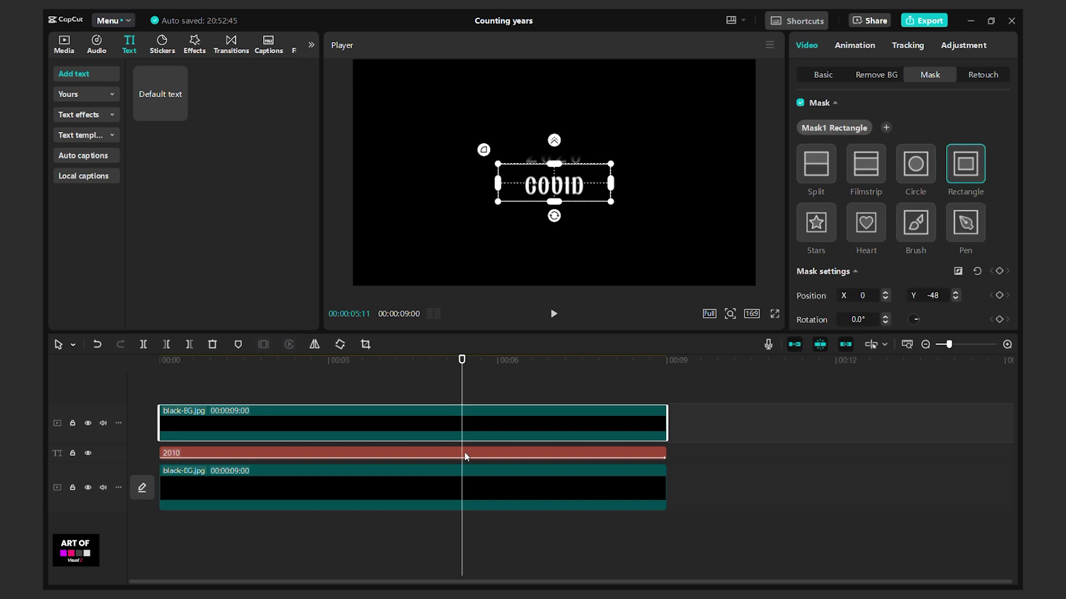
{"action": "left_click", "coordinate": [464, 453]}
{"action": "left_click_drag", "start_coordinate": [839, 145], "coordinate": [803, 148]}
{"action": "left_click", "coordinate": [888, 288]}
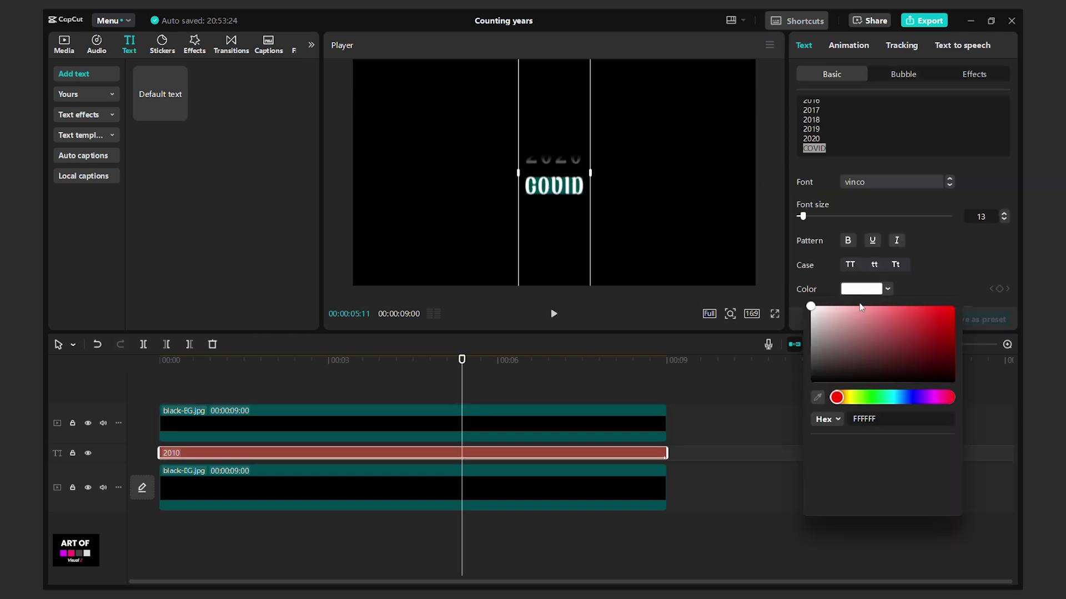
{"action": "left_click", "coordinate": [955, 307]}
{"action": "left_click", "coordinate": [654, 204]}
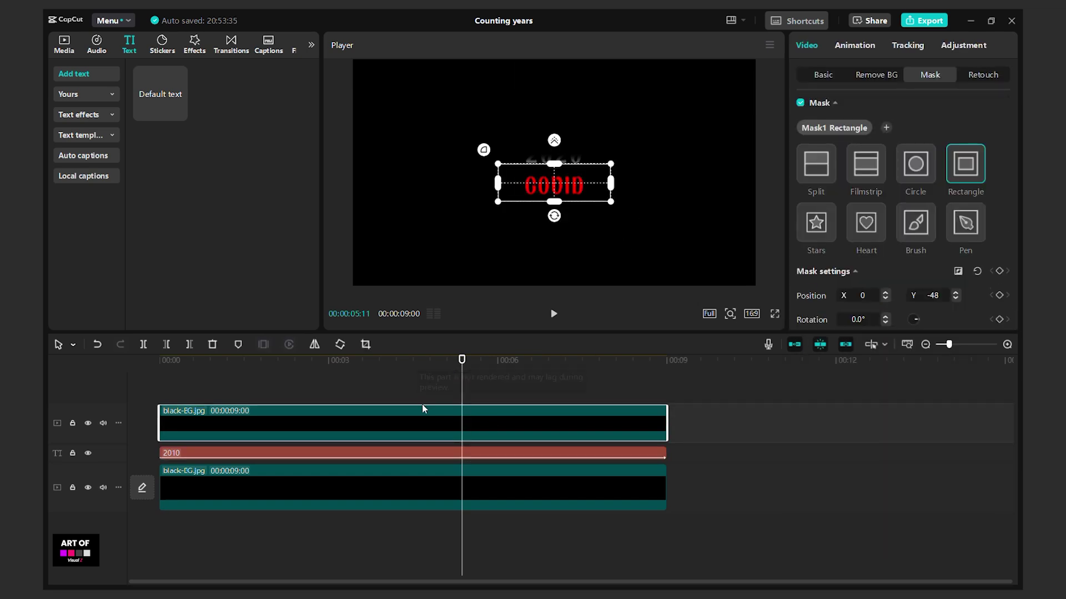
Replay the animation from the beginning and check the frame near the end of the clips
{"action": "key", "text": "Home"}
{"action": "key", "text": "space"}
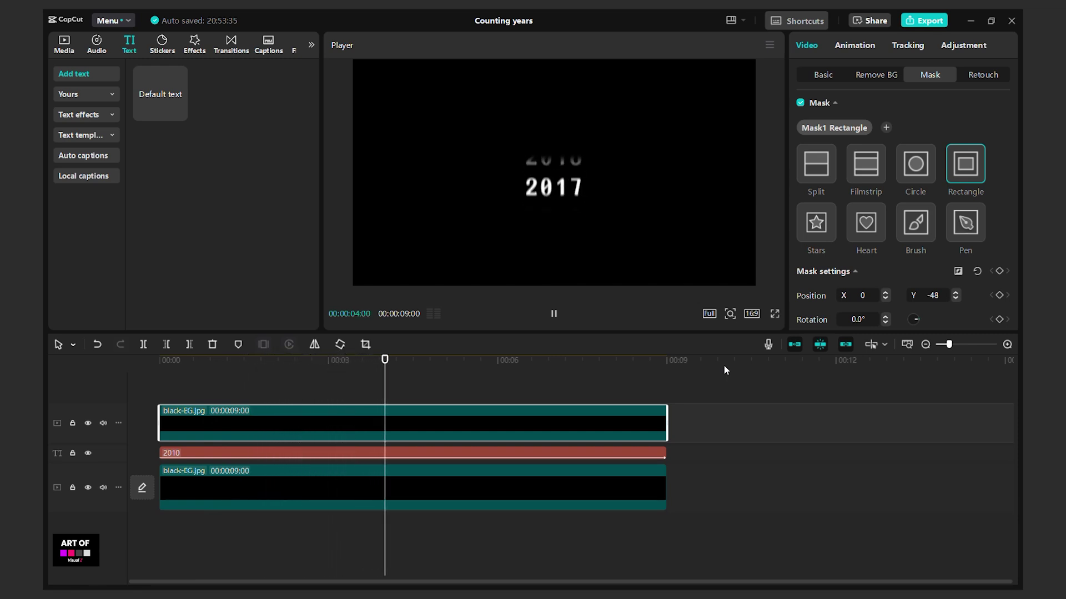
{"action": "left_click", "coordinate": [644, 424]}
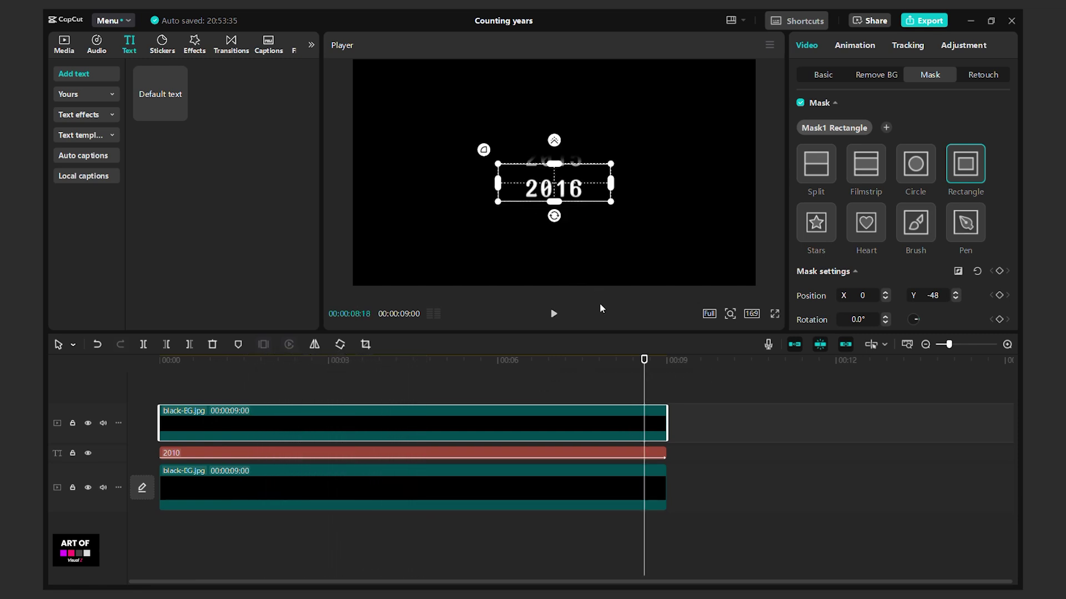
Move the year text straight up so COVID sits inside the mask window near the end of the roll
{"action": "left_click", "coordinate": [498, 464]}
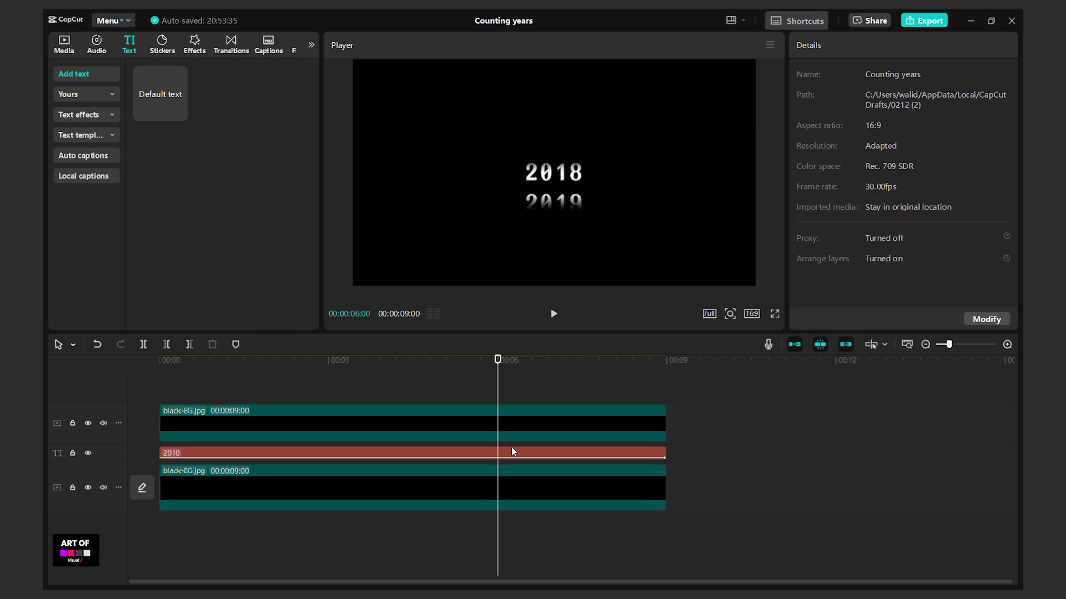
{"action": "left_click", "coordinate": [512, 450]}
{"action": "left_click_drag", "start_coordinate": [551, 212], "coordinate": [557, 140]}
{"action": "left_click", "coordinate": [642, 383]}
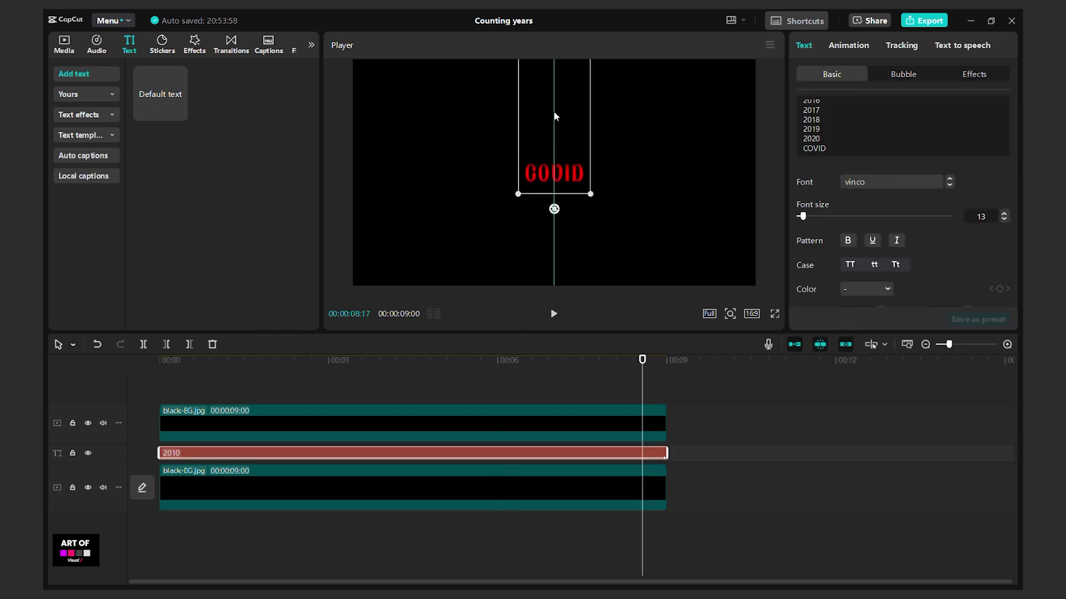
Combine both black clips and the year text into a compound clip and scale it to 180%
{"action": "left_click_drag", "start_coordinate": [638, 386], "coordinate": [364, 501]}
{"action": "right_click", "coordinate": [362, 497]}
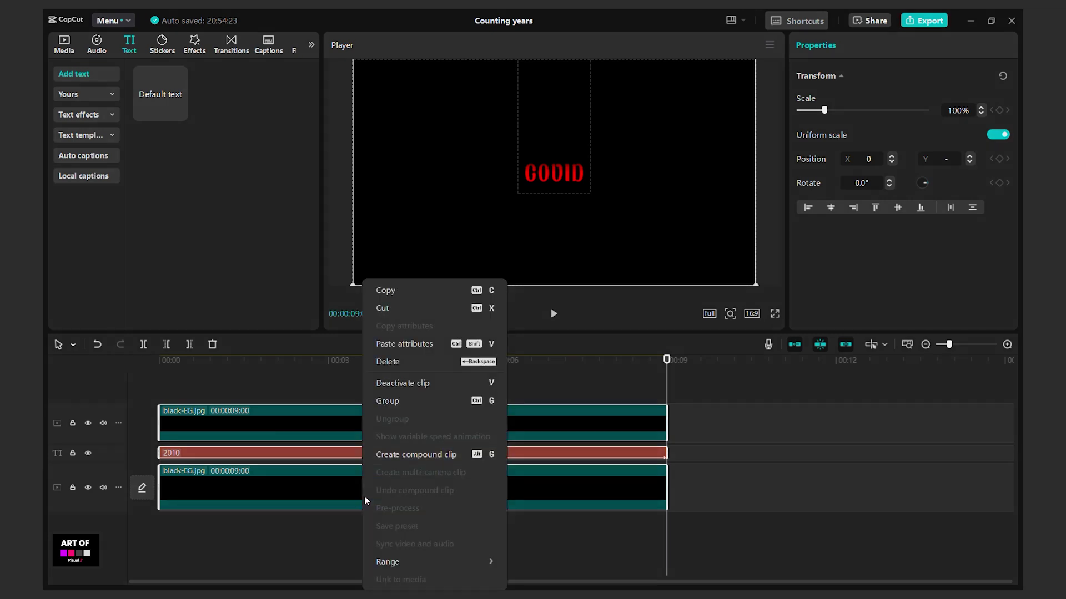
{"action": "left_click", "coordinate": [409, 454]}
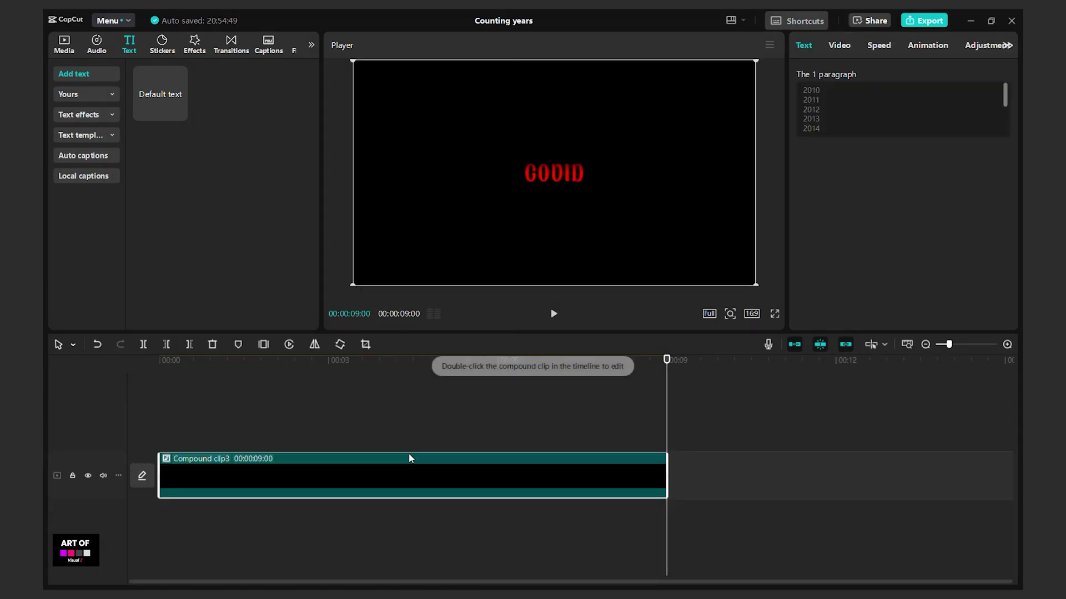
{"action": "left_click_drag", "start_coordinate": [825, 142], "coordinate": [846, 144]}
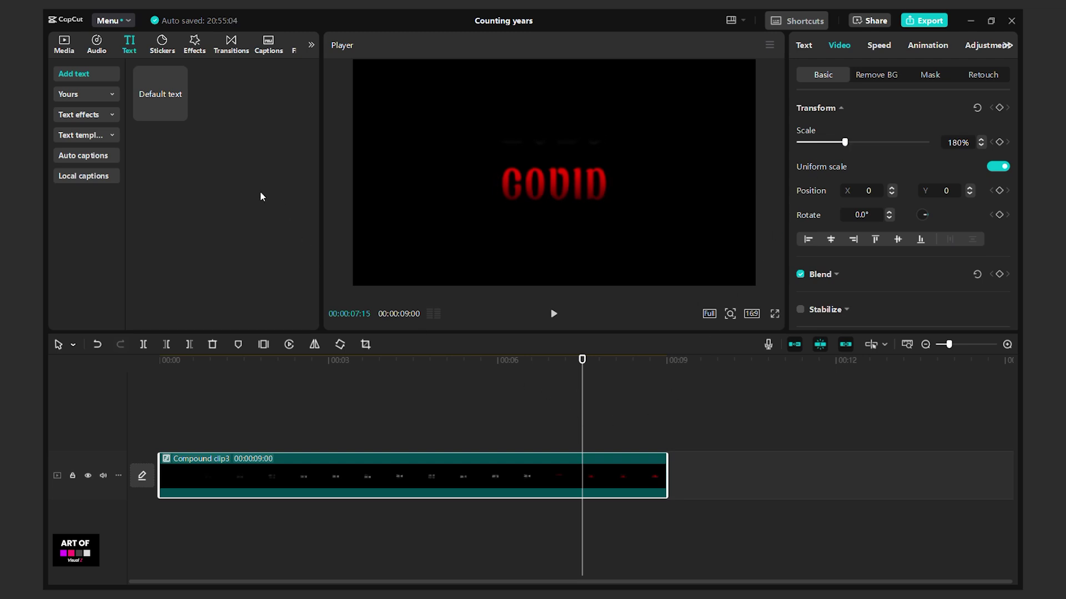
Preview the Glitch and Chromatic video effects
{"action": "left_click", "coordinate": [192, 46]}
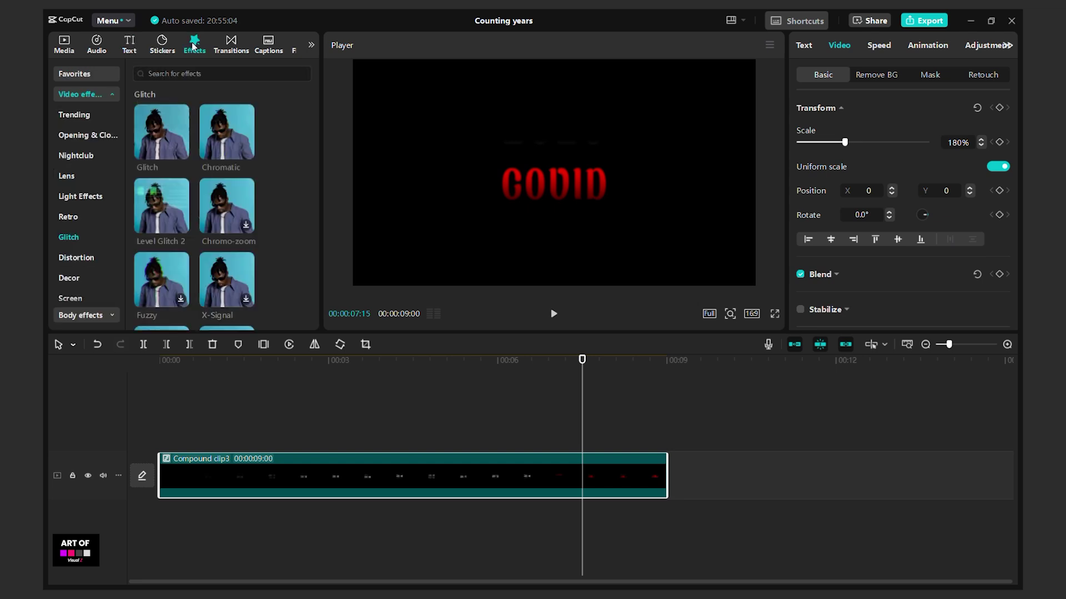
{"action": "left_click", "coordinate": [149, 132]}
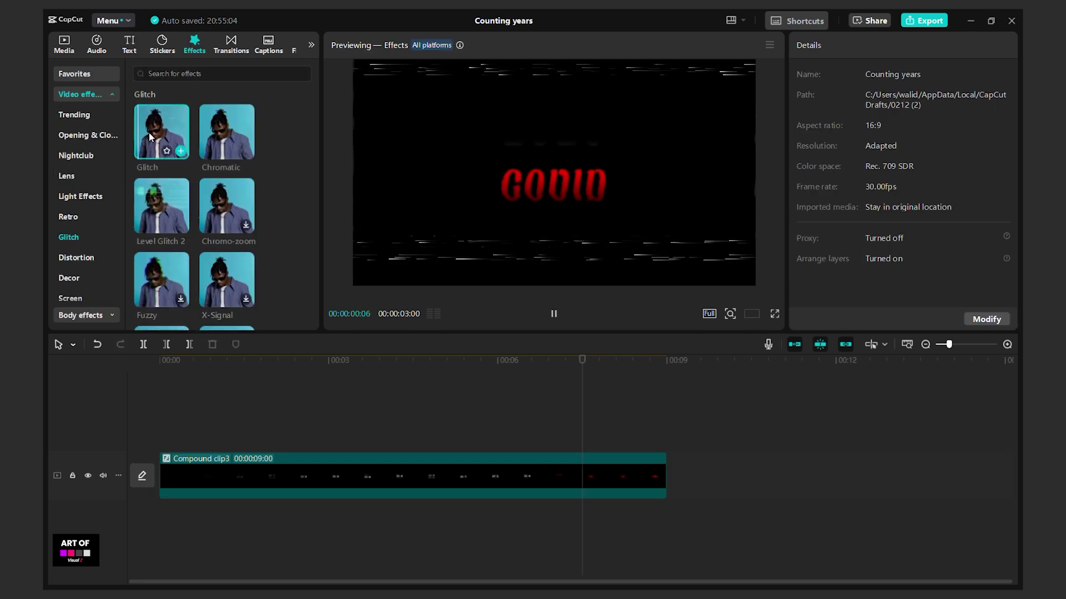
{"action": "left_click", "coordinate": [228, 134]}
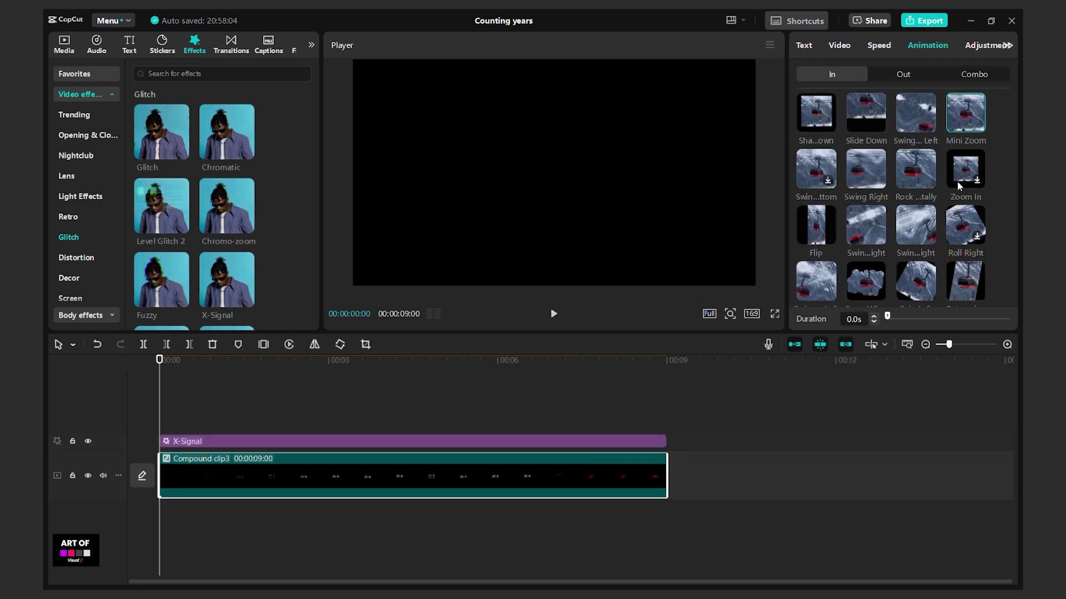
Extend the compound clip's Mini Zoom entrance animation to its maximum duration
{"action": "left_click_drag", "start_coordinate": [893, 316], "coordinate": [1022, 322]}
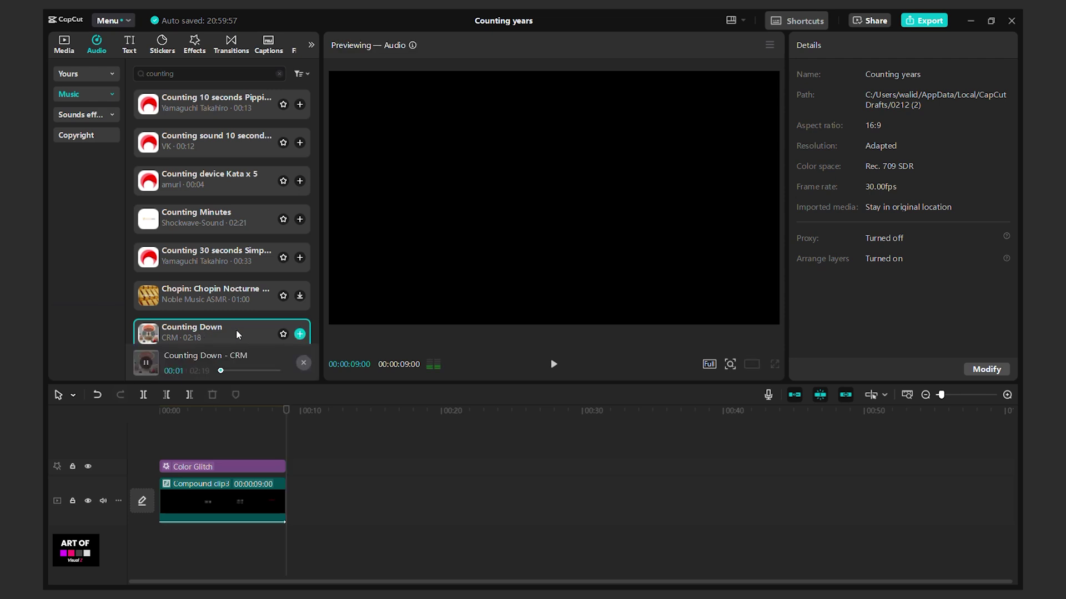
Add the Counting Down music track to the timeline, trim its opening slightly, and align it with the timeline start
{"action": "left_click", "coordinate": [299, 335]}
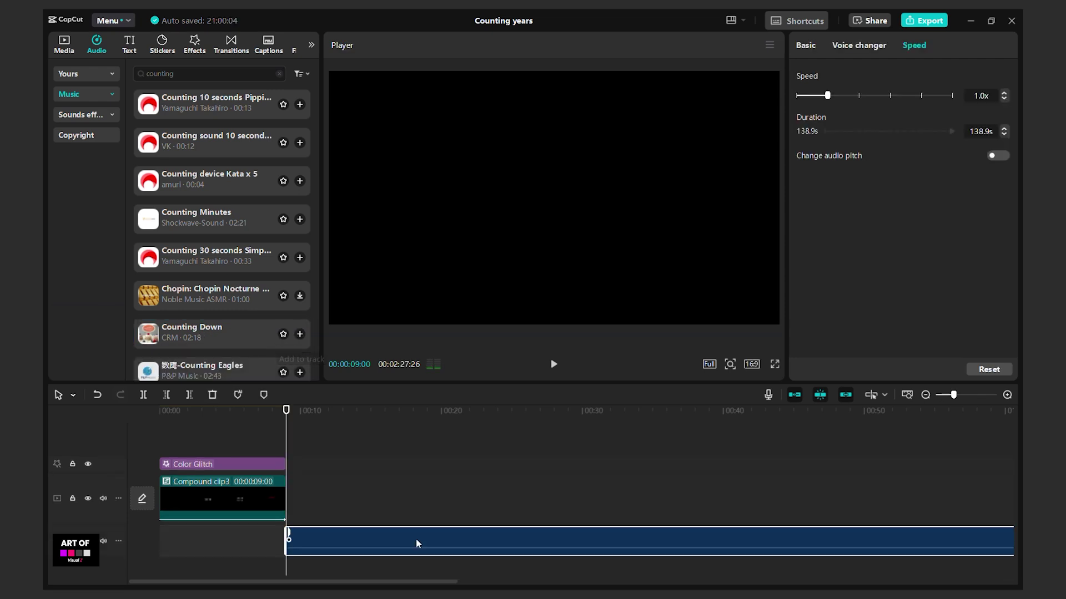
{"action": "left_click_drag", "start_coordinate": [287, 541], "coordinate": [161, 538]}
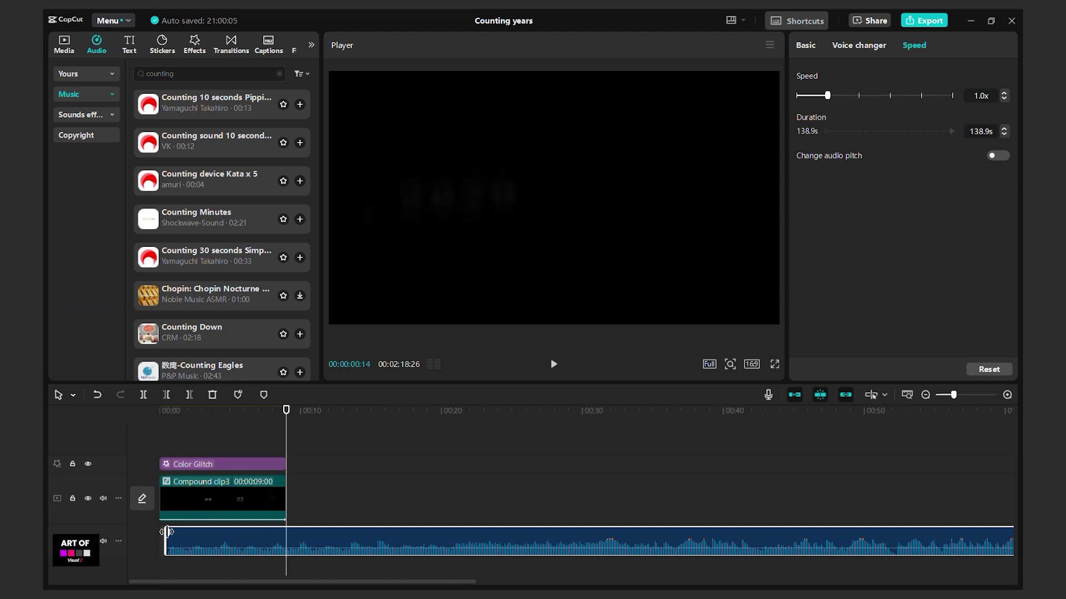
{"action": "left_click_drag", "start_coordinate": [244, 543], "coordinate": [236, 543]}
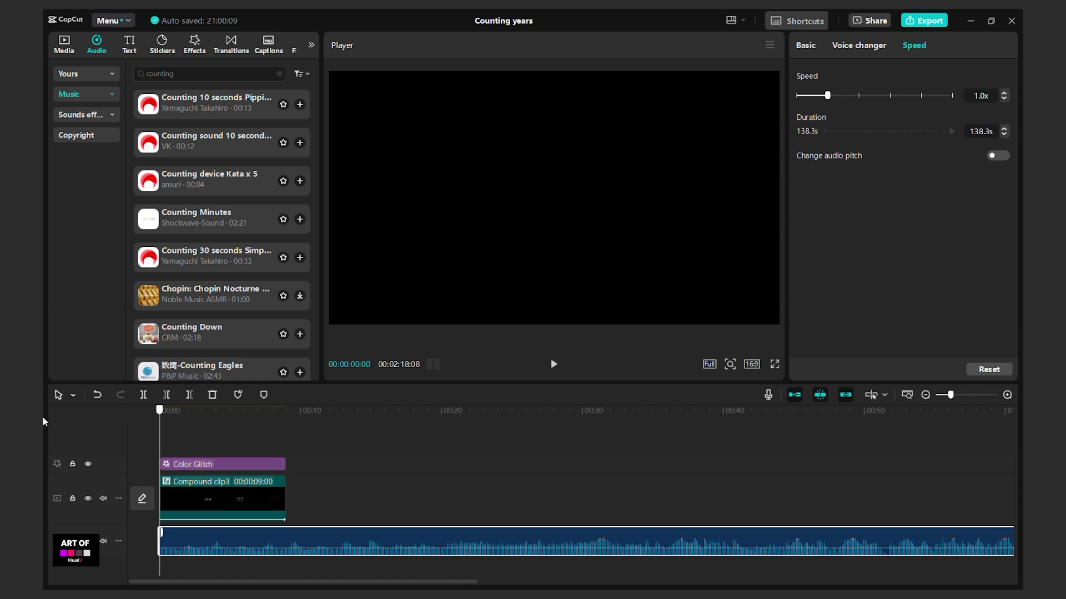
Split the music near 00:00:08:25, delete the remainder, and extend the kept part to the end of the compound clip
{"action": "key", "text": "space"}
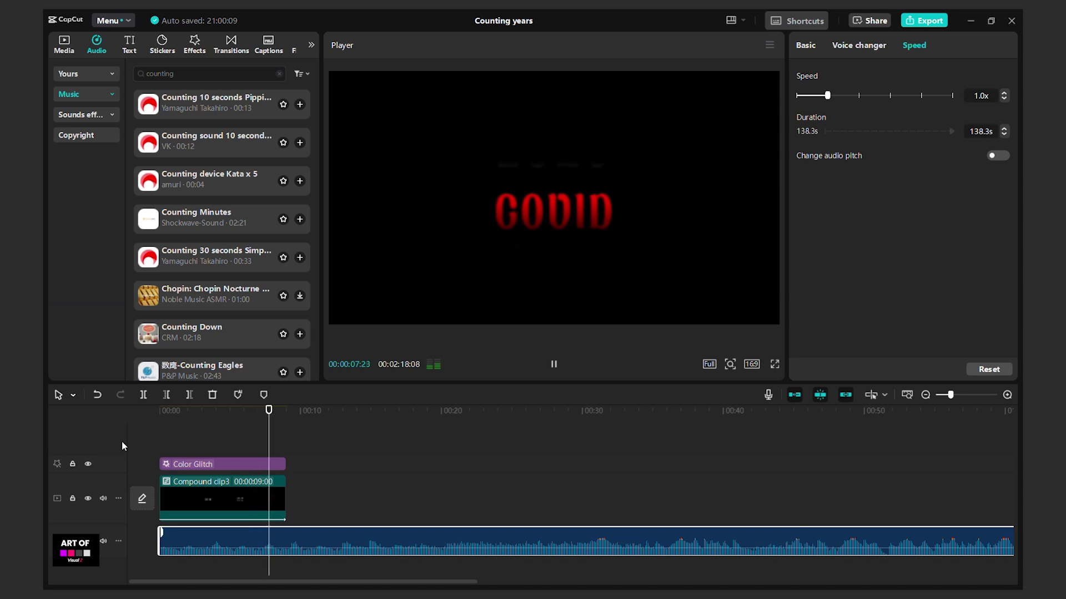
{"action": "key", "text": "ctrl+b"}
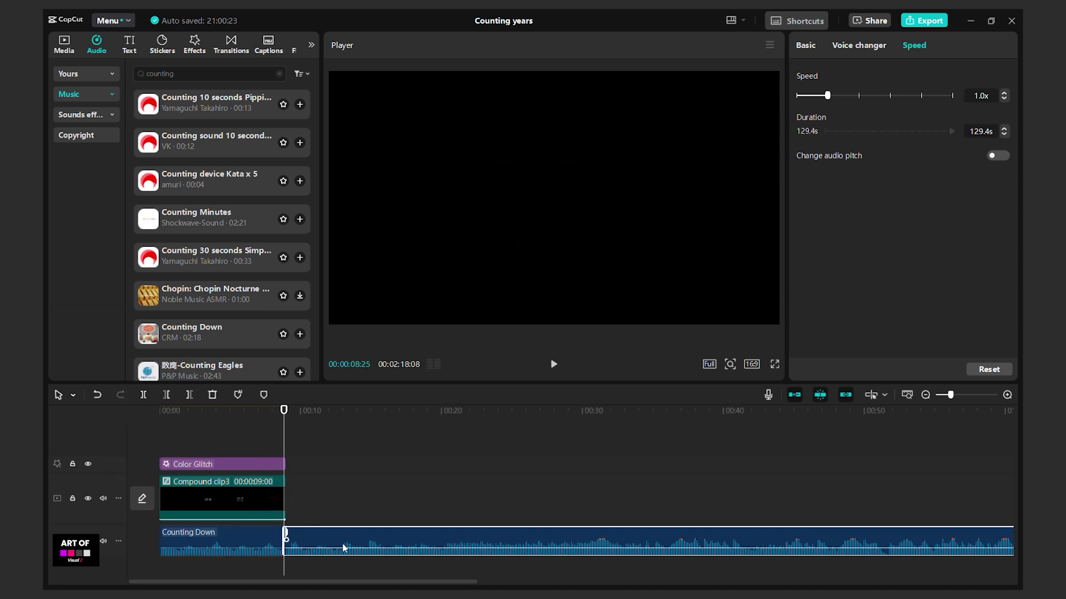
{"action": "key", "text": "Delete"}
{"action": "scroll", "coordinate": [359, 565], "scroll_direction": "up", "scroll_amount": 5}
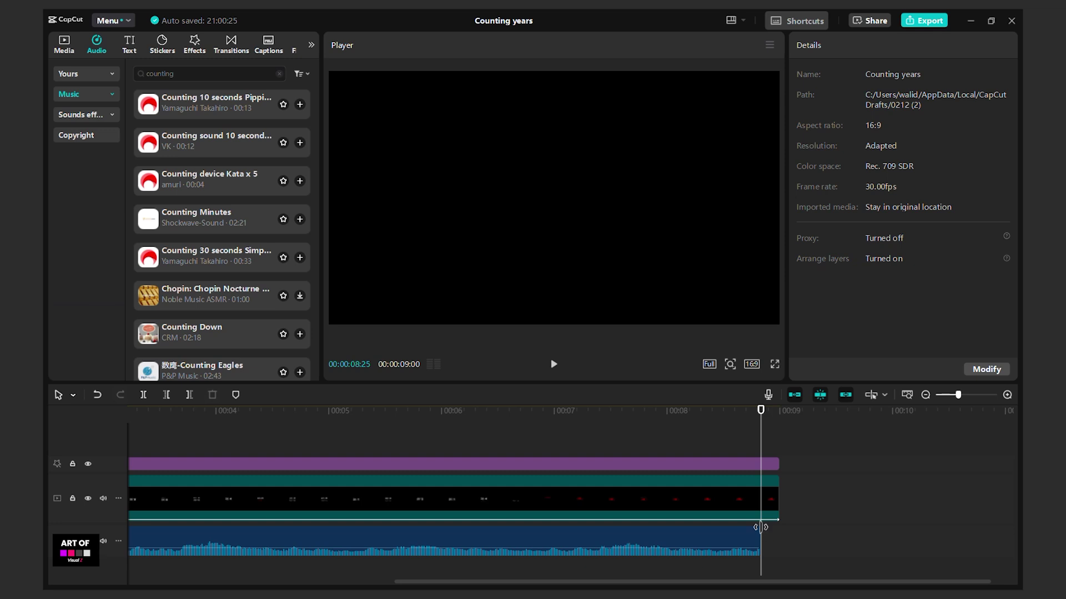
{"action": "left_click_drag", "start_coordinate": [760, 527], "coordinate": [771, 527]}
Play back sections of the video with the trimmed music
{"action": "left_click", "coordinate": [578, 428]}
{"action": "key", "text": "space"}
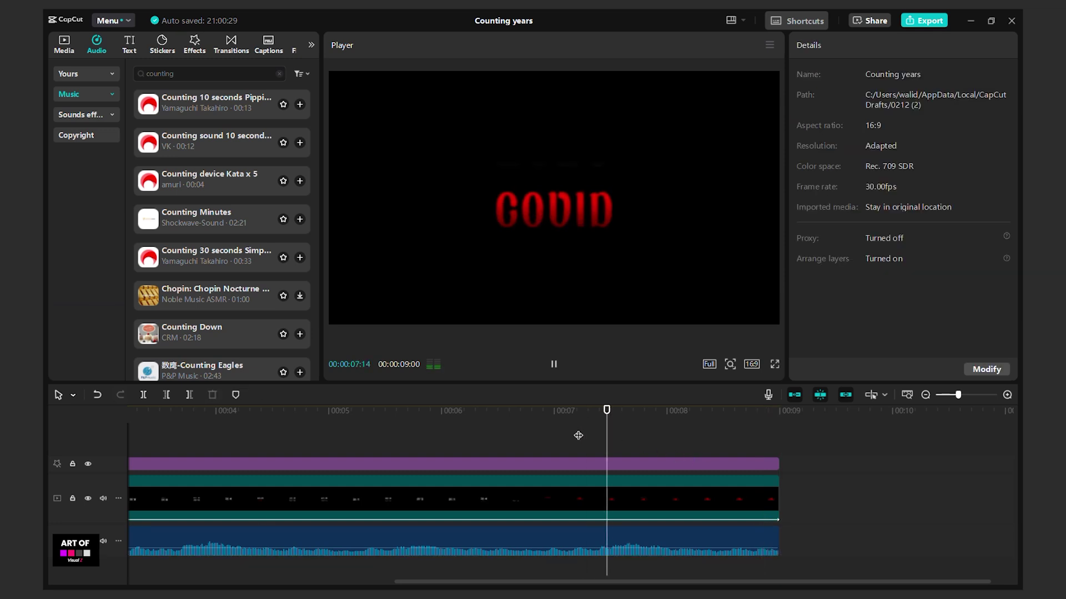
{"action": "left_click", "coordinate": [242, 442]}
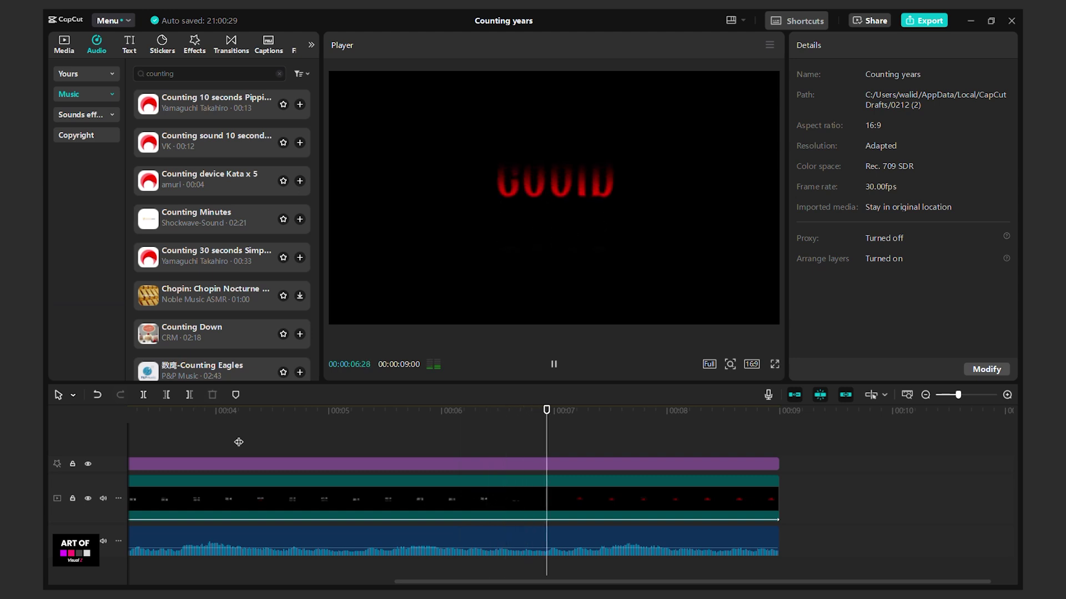
Set the Counting Down audio's fade in to 0.8s and fade out to 0.9s
{"action": "left_click", "coordinate": [444, 541]}
{"action": "left_click_drag", "start_coordinate": [799, 169], "coordinate": [812, 170]}
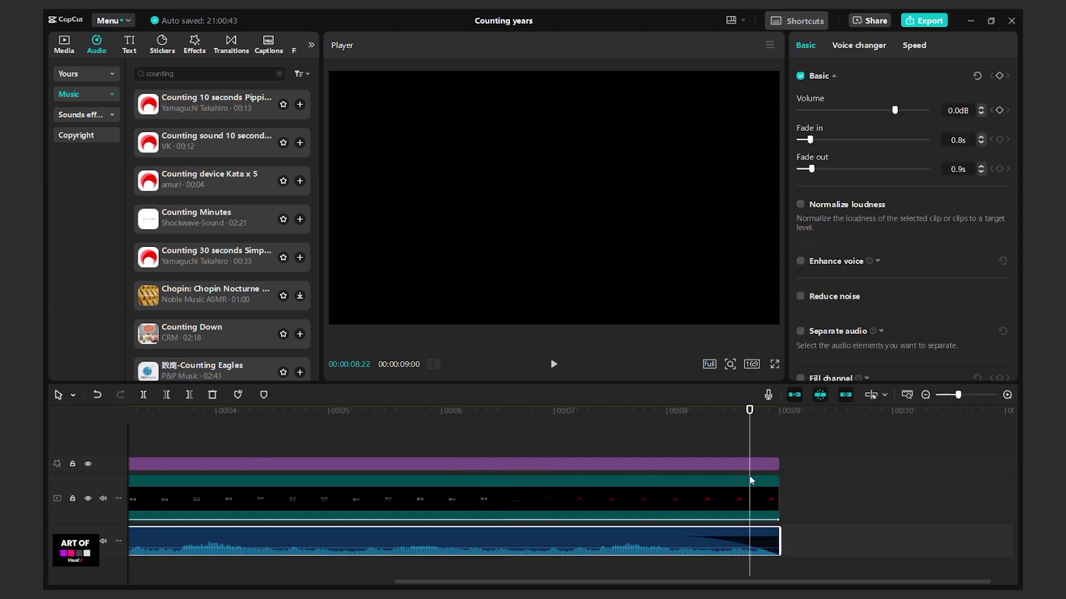
Search the music library for "glitch" and add the Cracking glitch sound warning/caution track to the timeline
{"action": "scroll", "coordinate": [751, 477], "scroll_direction": "down", "scroll_amount": 3}
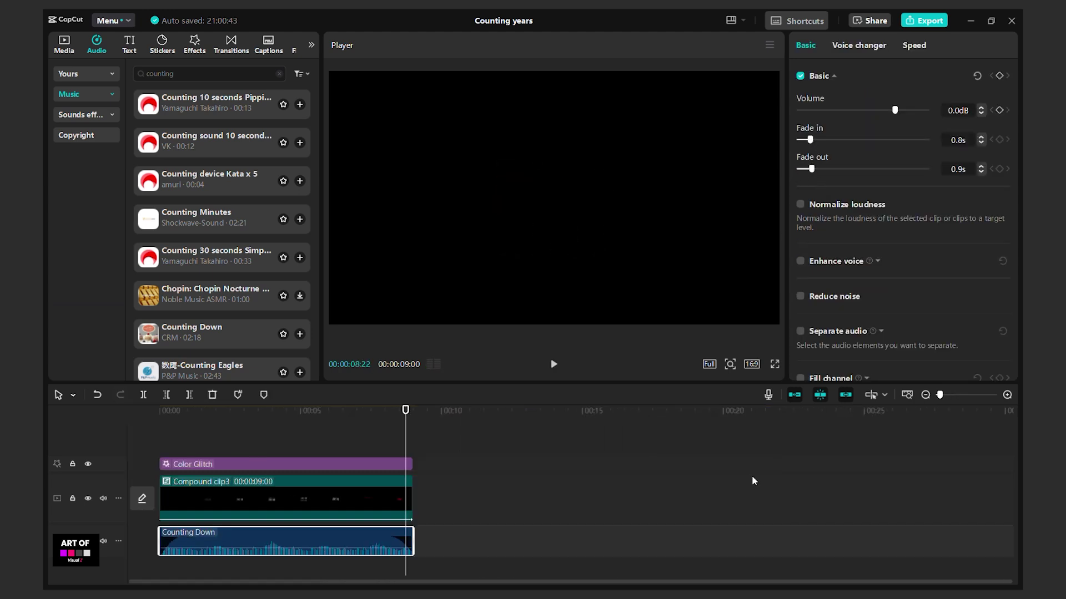
{"action": "left_click", "coordinate": [184, 74]}
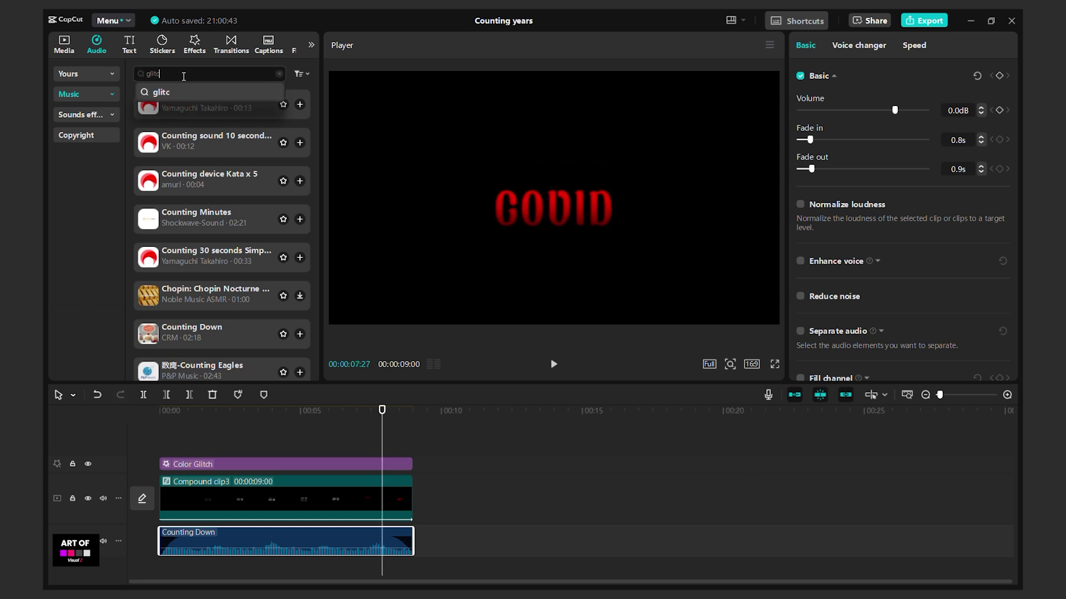
{"action": "key", "text": "Return"}
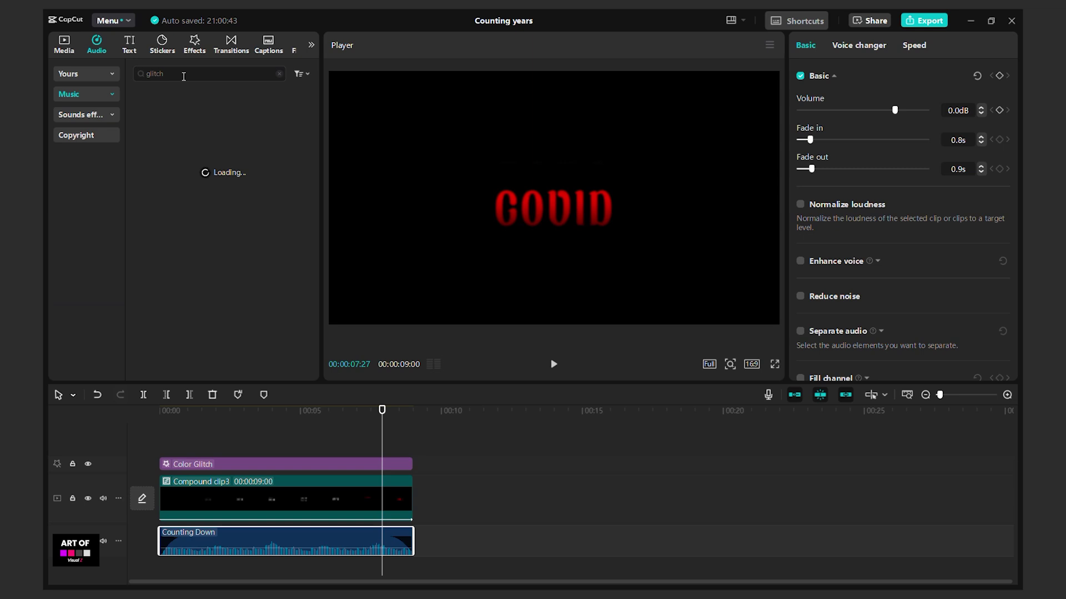
{"action": "left_click", "coordinate": [286, 219]}
{"action": "left_click", "coordinate": [299, 219]}
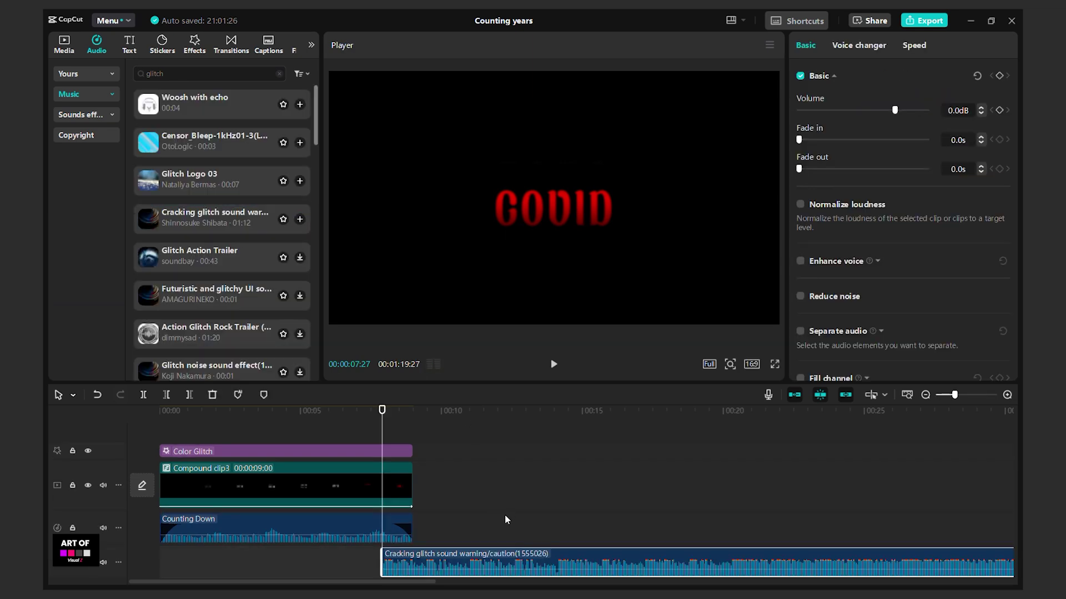
Move the glitch sound to the timeline start with its volume at -14.0dB, and play back the video from the beginning
{"action": "left_click_drag", "start_coordinate": [513, 556], "coordinate": [249, 574]}
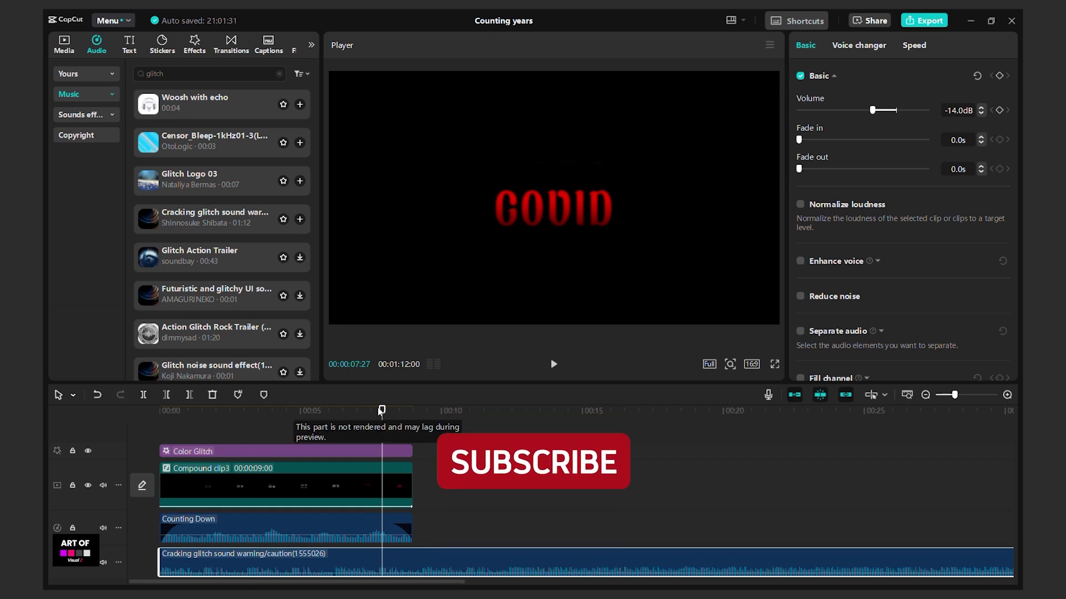
{"action": "left_click_drag", "start_coordinate": [380, 422], "coordinate": [42, 434]}
{"action": "key", "text": "space"}
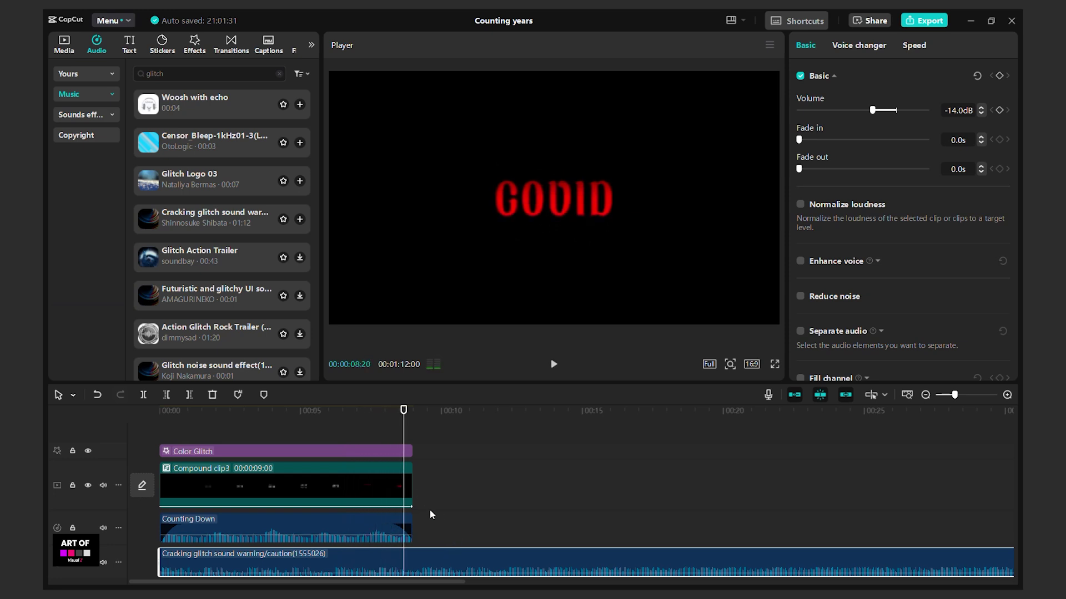
Split the glitch sound at 00:00:08:26 and delete the part after the split
{"action": "left_click", "coordinate": [419, 566]}
{"action": "left_click", "coordinate": [146, 394]}
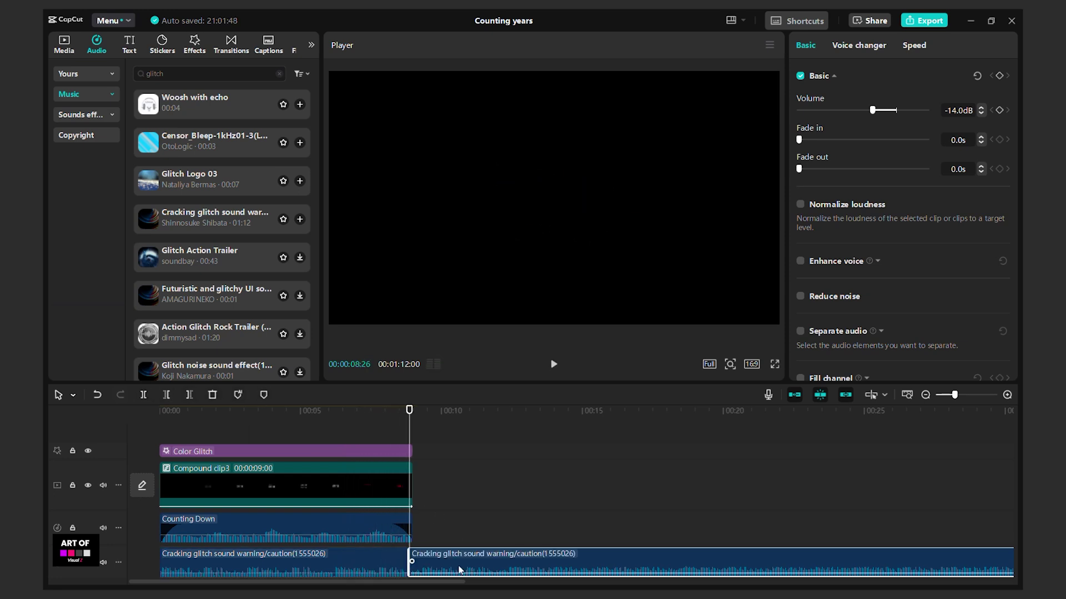
{"action": "left_click", "coordinate": [481, 557]}
{"action": "key", "text": "Delete"}
{"action": "scroll", "coordinate": [412, 567], "scroll_direction": "up", "scroll_amount": 3}
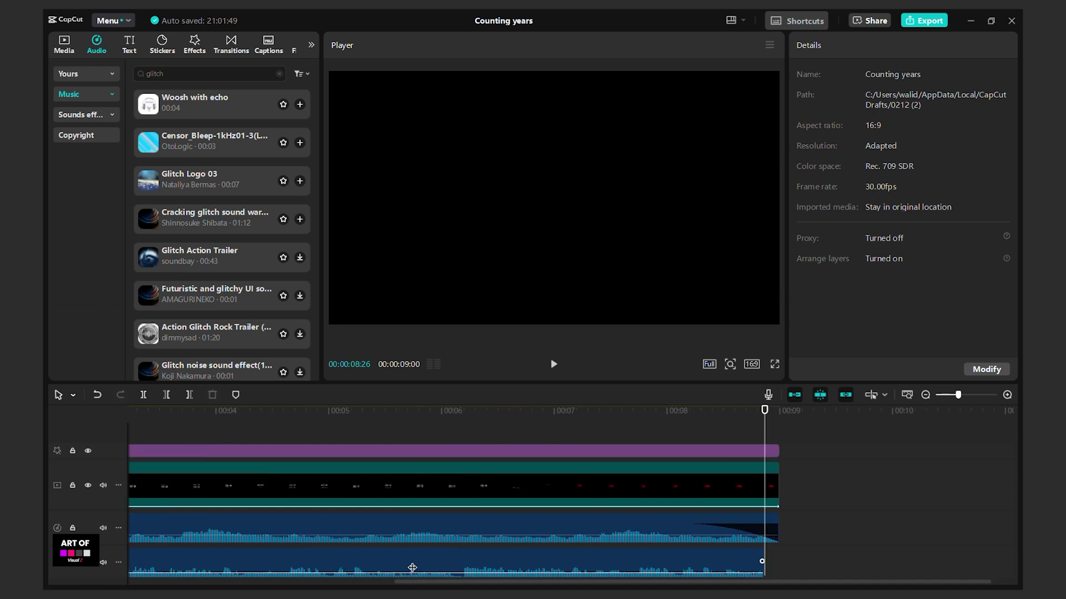